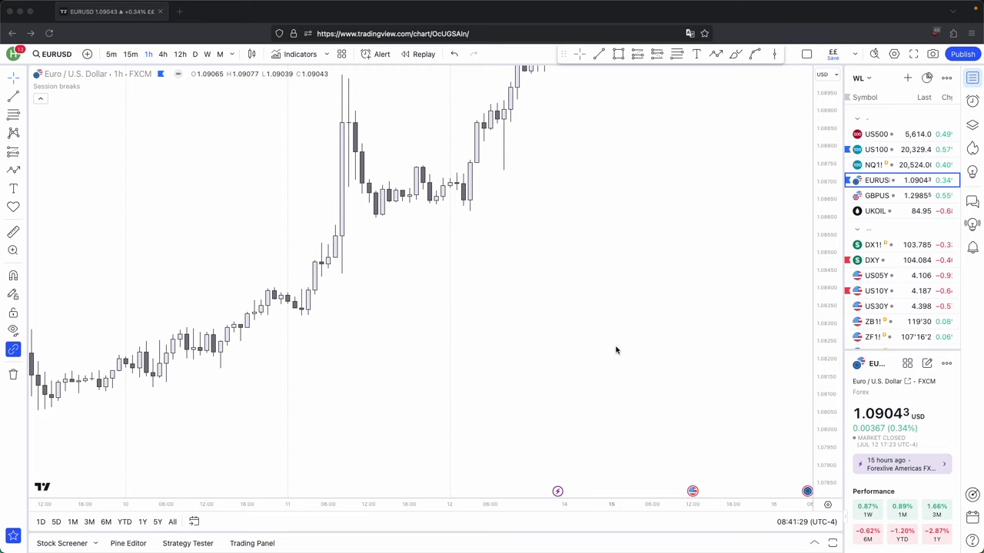
scroll(538, 346, right, 5)
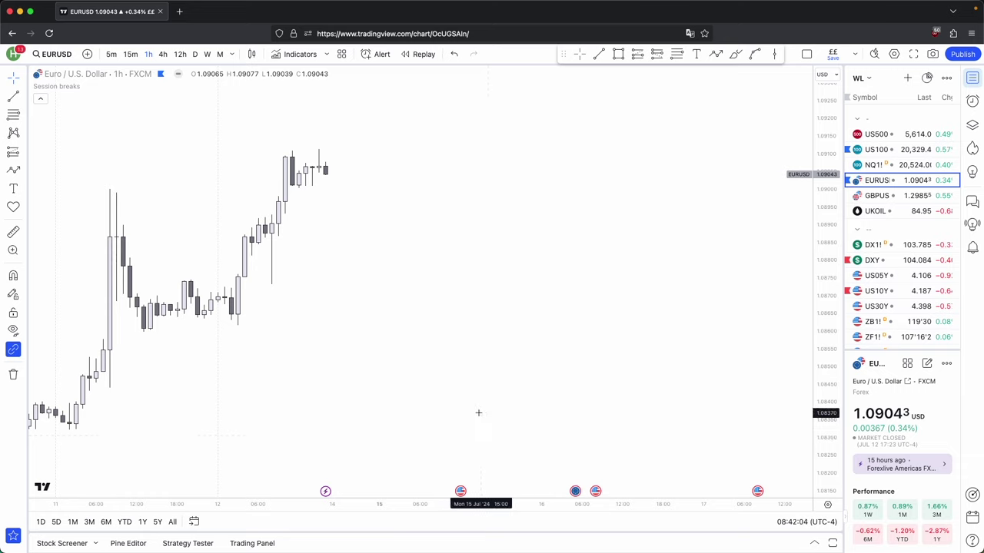
drag(479, 412, 408, 194)
drag(485, 342, 398, 321)
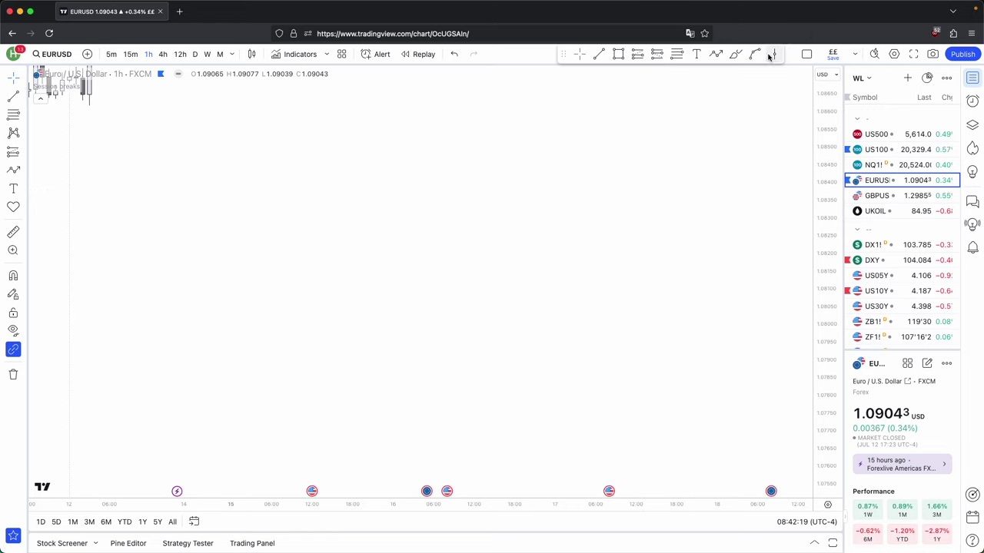
click(715, 54)
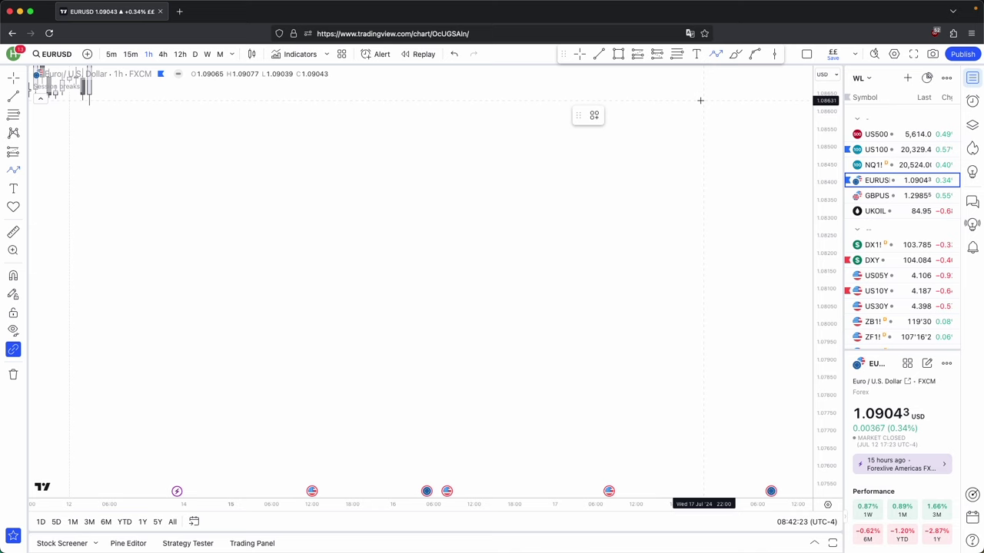
click(580, 54)
Draw a horizontal line at about 1.0860 from the 11 July pullback low, extending past the 12 July session break
drag(329, 208, 789, 352)
scroll(597, 232, up, 3)
scroll(597, 233, left, 5)
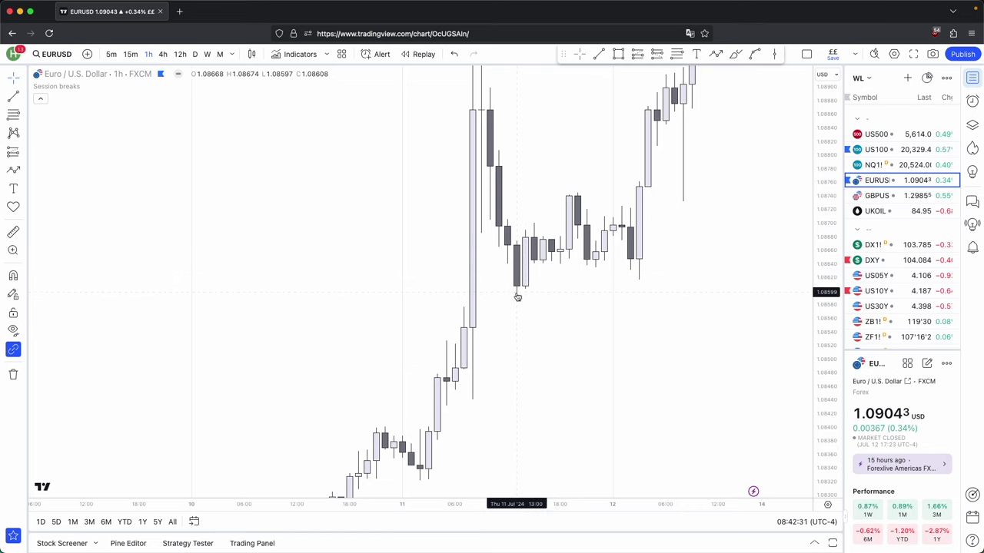
scroll(518, 297, right, 2)
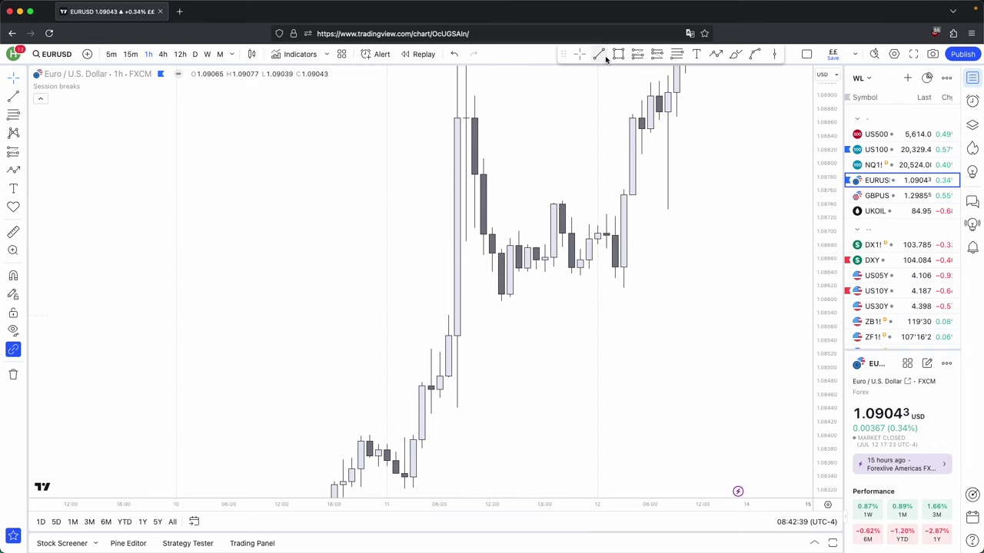
super+click(501, 302)
shift+click(676, 309)
click(721, 262)
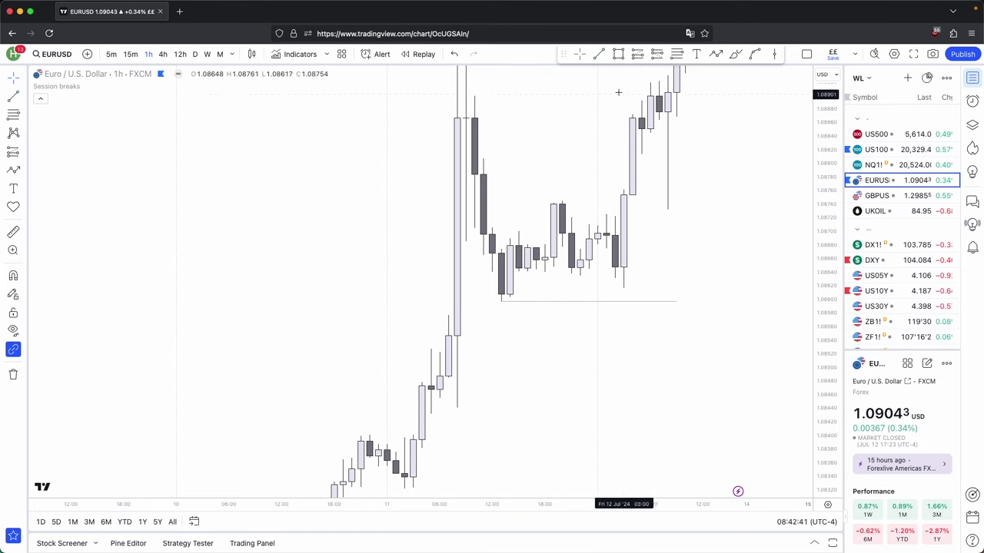
Draw a short horizontal line at about 1.0870 from the first minor swing high after the pullback low
super+click(519, 232)
shift+click(545, 232)
drag(530, 208, 505, 209)
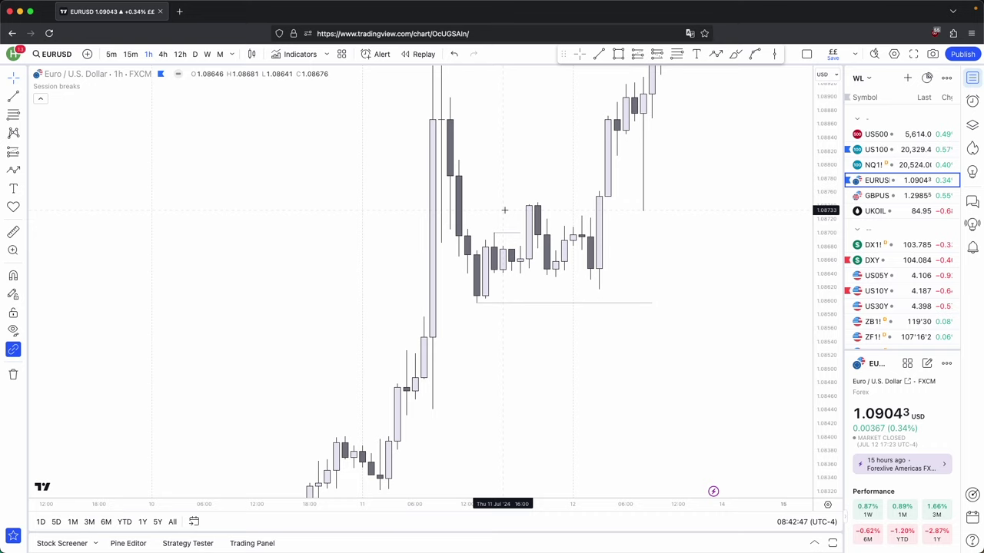
Draw a horizontal line at about 1.08635 from the higher low just before the 12 July session break, extending right
scroll(584, 345, right, 5)
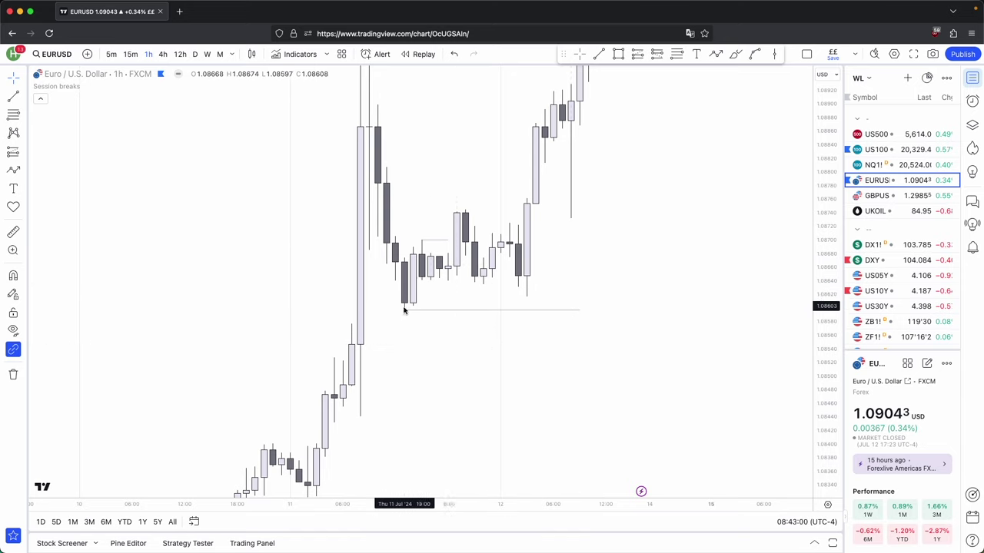
super+click(483, 285)
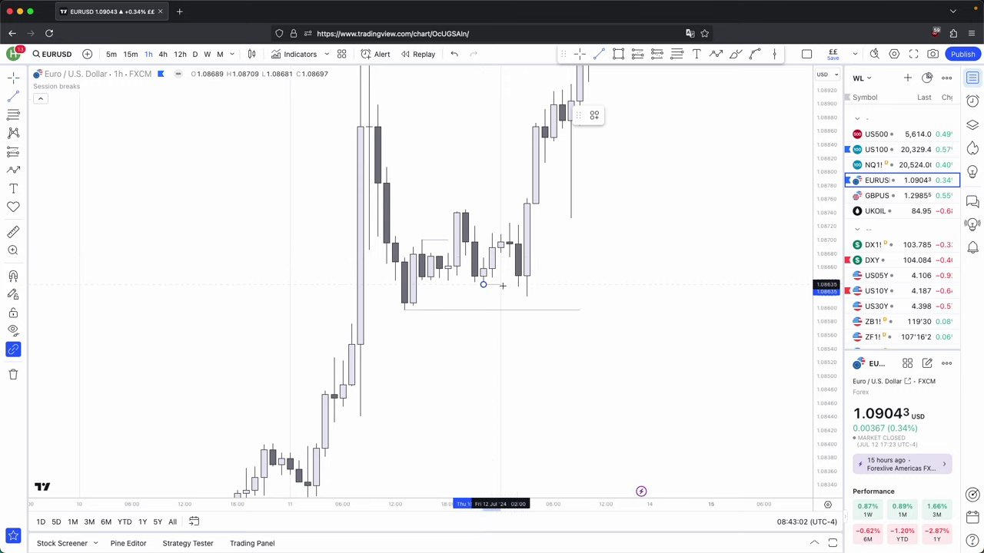
shift+click(562, 285)
Delete the lower horizontal line at the 11 July pullback low
click(569, 295)
click(579, 309)
click(746, 115)
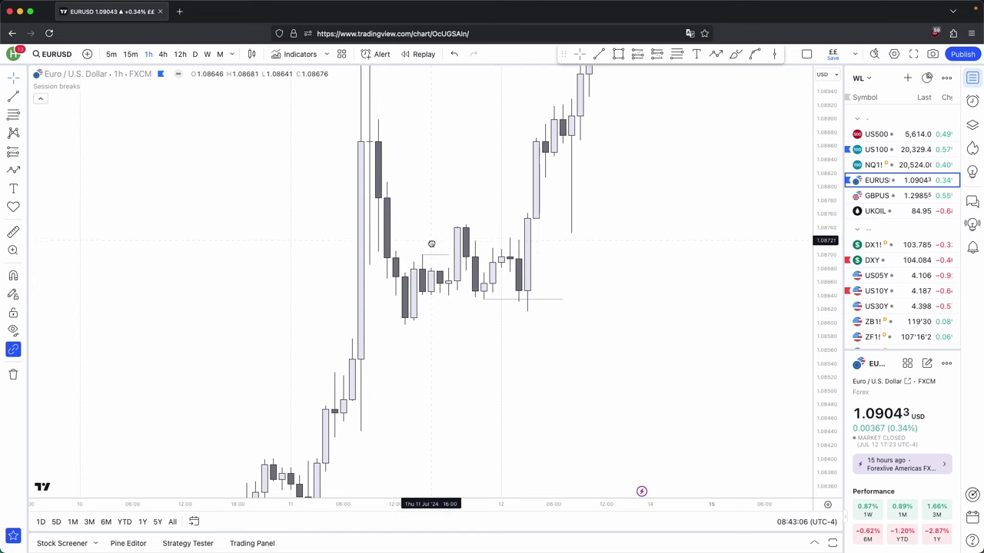
Draw a horizontal line at about 1.08745 from the swing high before the 12 July session break, extending right
drag(432, 242, 431, 244)
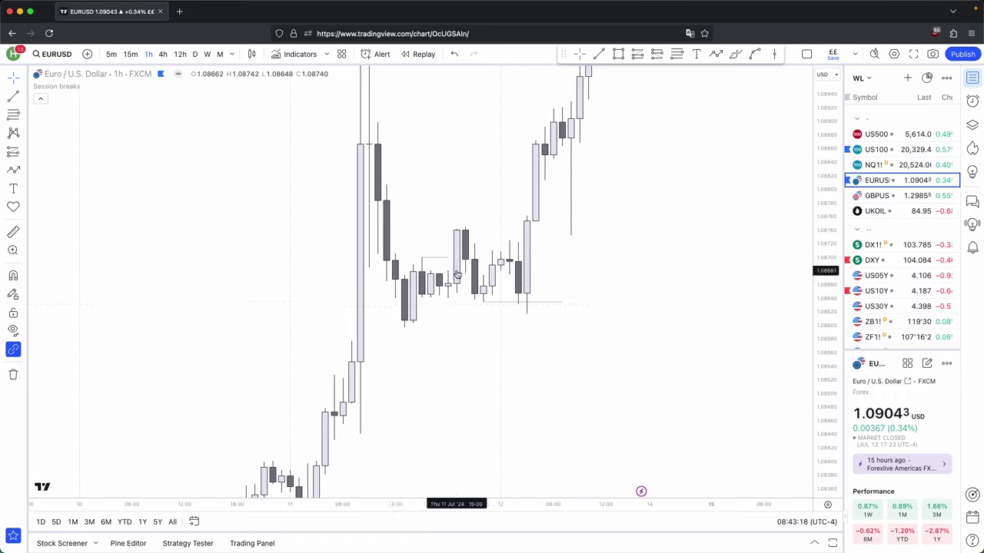
click(598, 53)
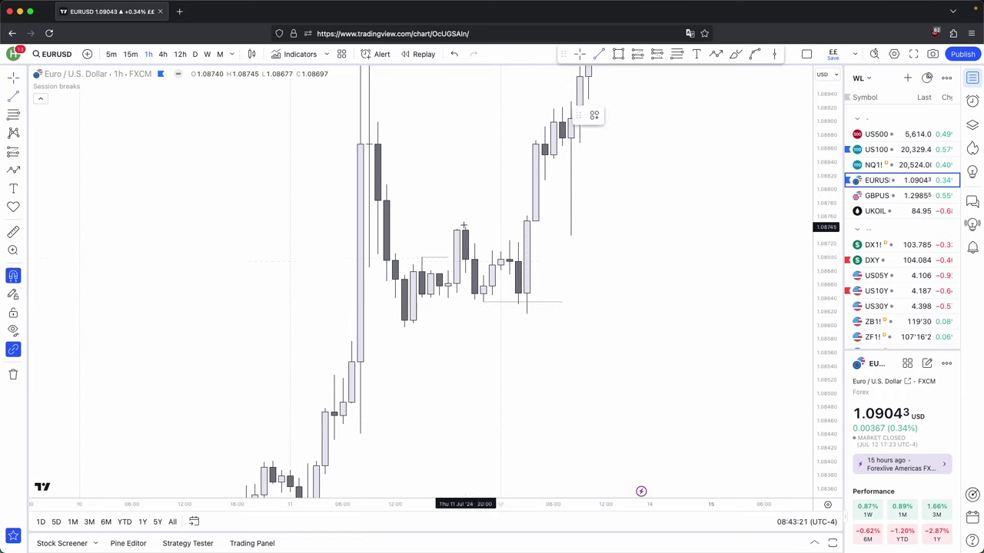
super+click(465, 226)
click(518, 227)
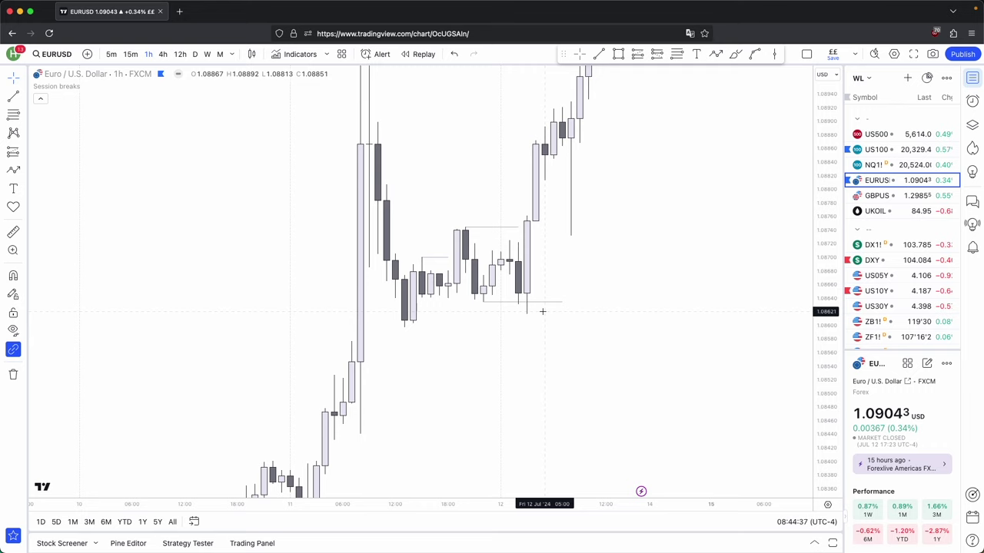
In empty chart space, draw a rising eight-point zigzag path from about 1.0837 to 1.0879 and an upward trend line beneath its lows
scroll(564, 325, right, 10)
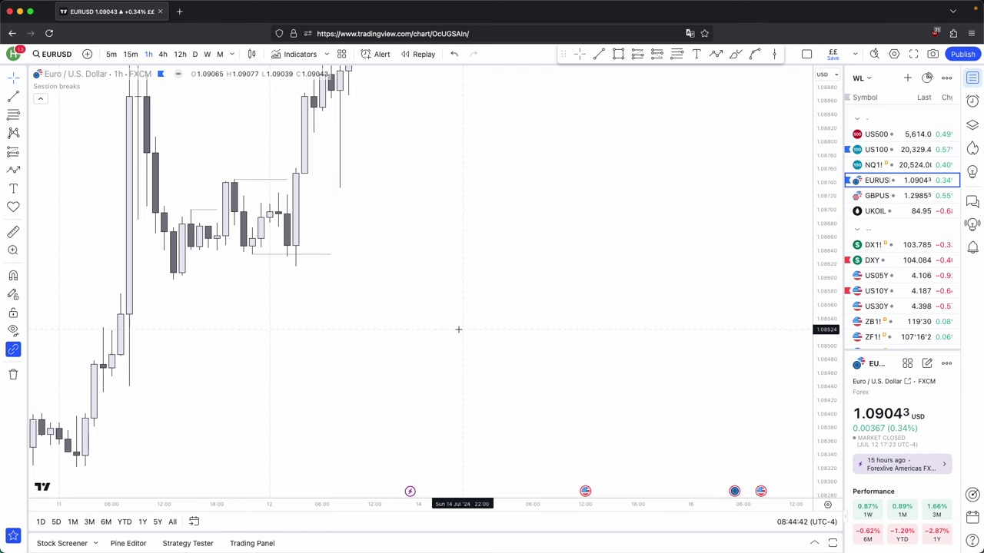
scroll(458, 329, right, 8)
click(715, 53)
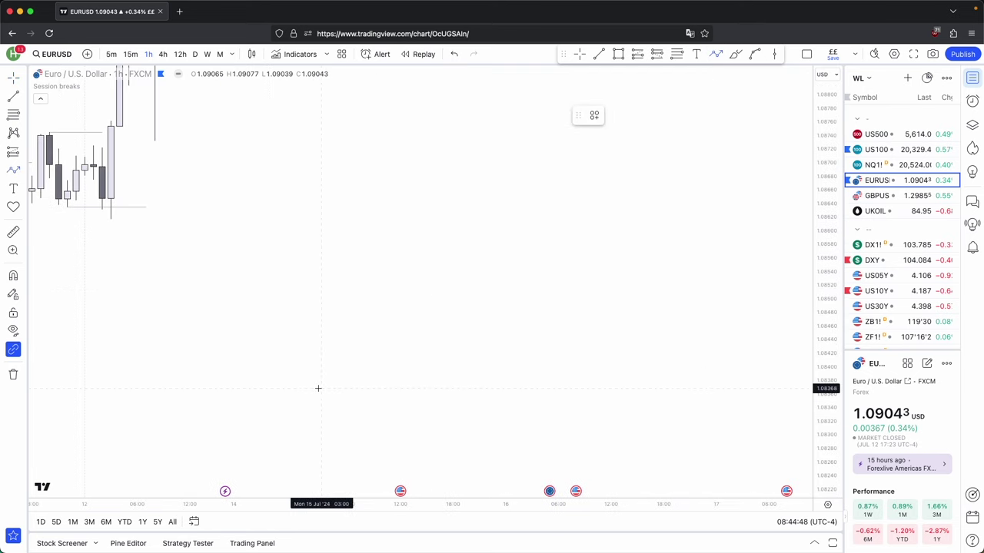
click(320, 388)
click(365, 239)
click(427, 355)
click(470, 209)
click(532, 330)
click(567, 162)
click(637, 304)
click(655, 99)
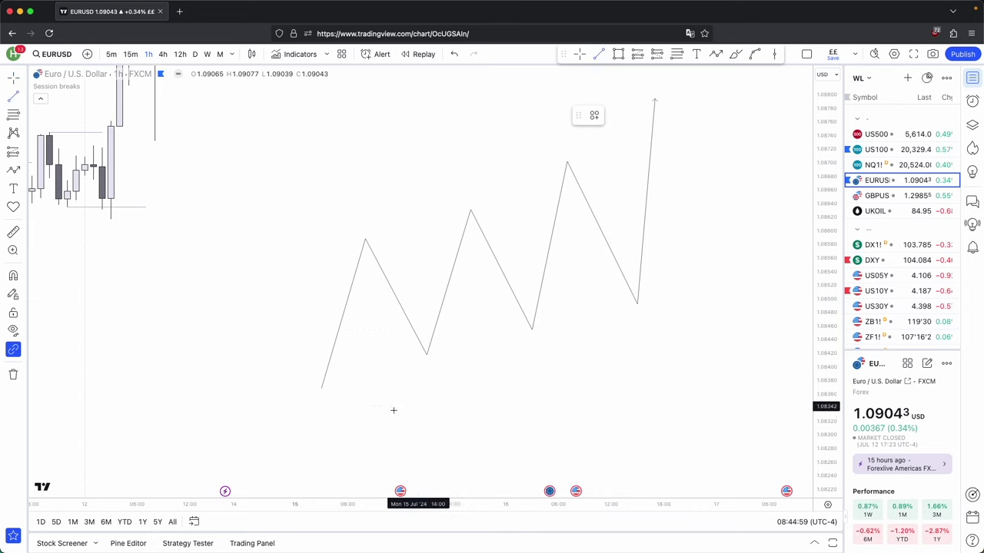
click(323, 399)
click(645, 309)
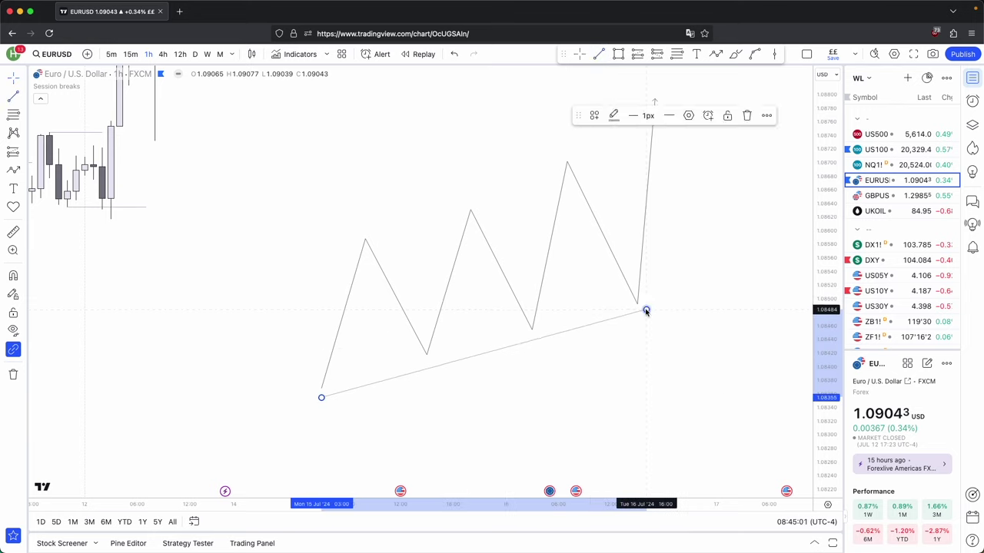
Try overlaying a larger up-down-up path on the zigzag, starting below its first point, and delete that path
click(715, 54)
click(277, 453)
click(374, 155)
click(637, 324)
double_click(663, 92)
click(727, 115)
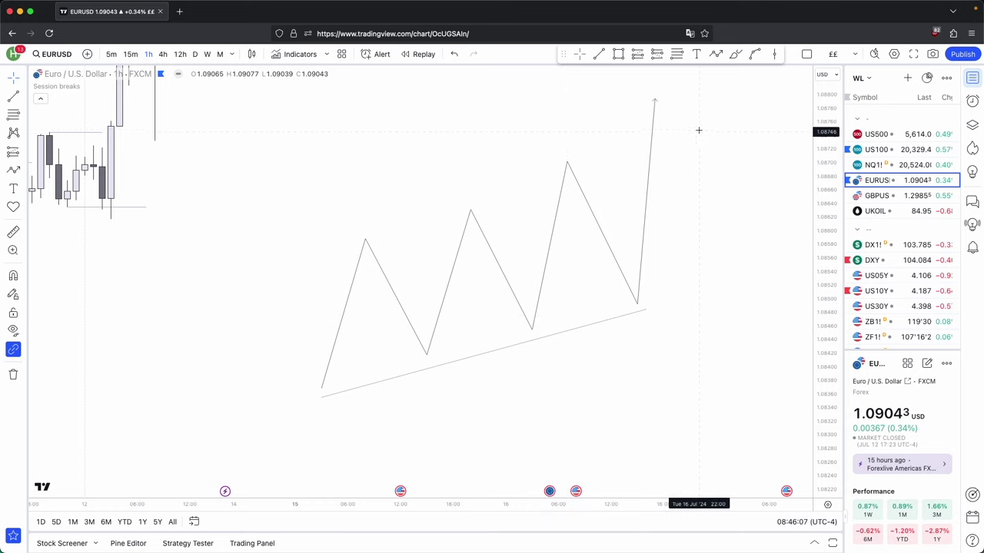
Draw a path from the zigzag's final peak down through the trend line to about 1.0838 and up to about 1.0884
drag(698, 130, 669, 150)
click(715, 54)
click(626, 118)
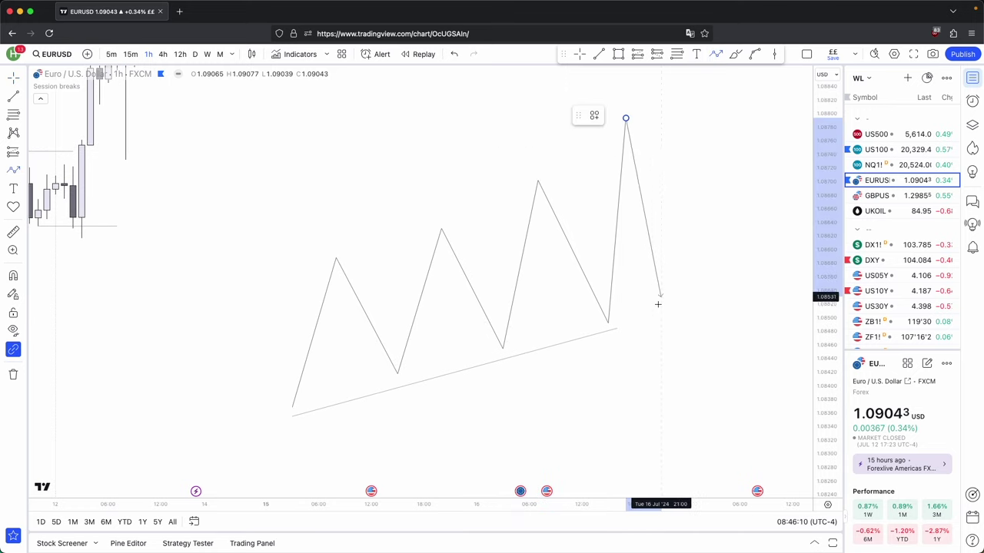
click(677, 402)
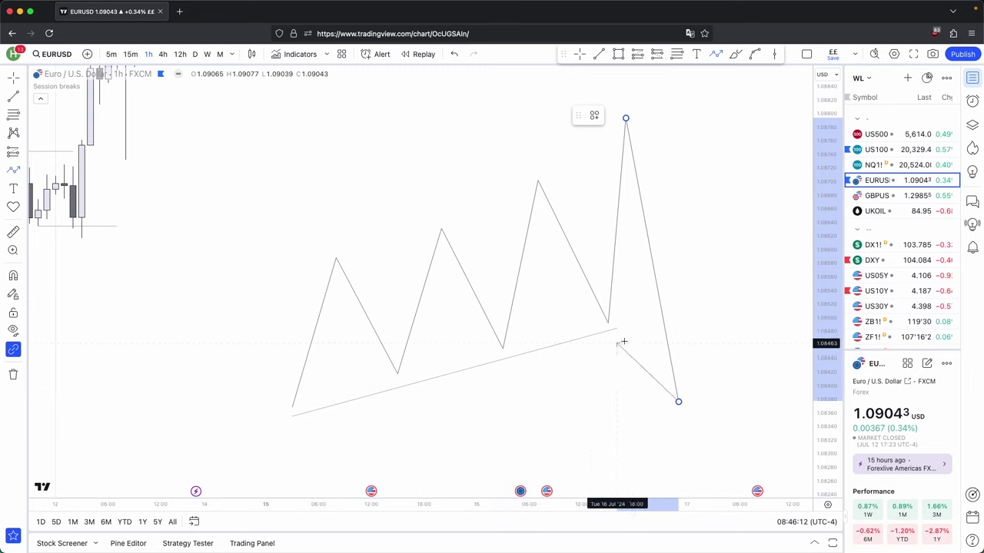
double_click(739, 85)
Overlay a larger path from about 1.0800 up to 1.0892, down to 1.0836 and up to 1.0906, and delete it
drag(760, 187, 712, 185)
drag(830, 211, 766, 300)
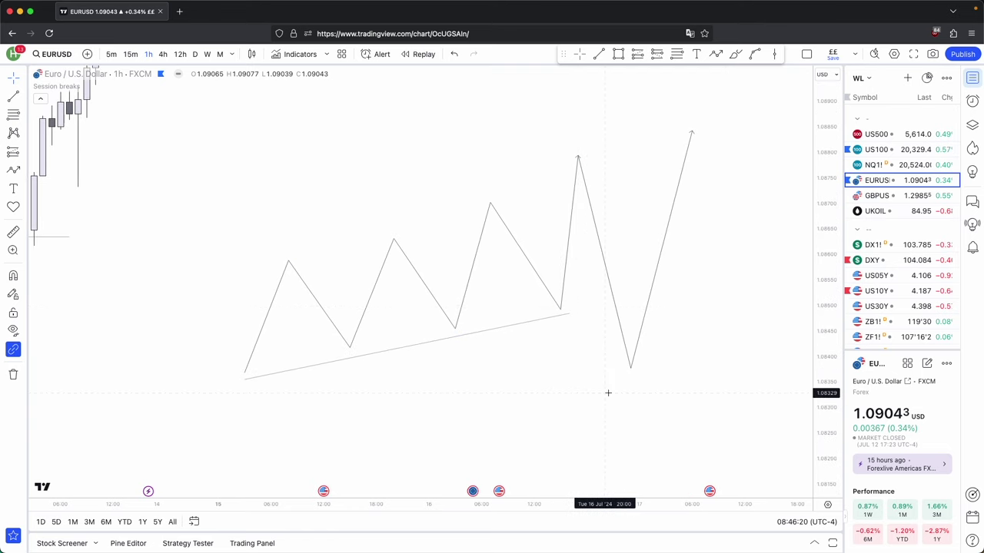
drag(612, 404, 616, 379)
scroll(616, 380, down, 1)
mouse_move(824, 377)
mouse_down()
mouse_move(824, 390)
mouse_move(734, 411)
mouse_up()
click(294, 435)
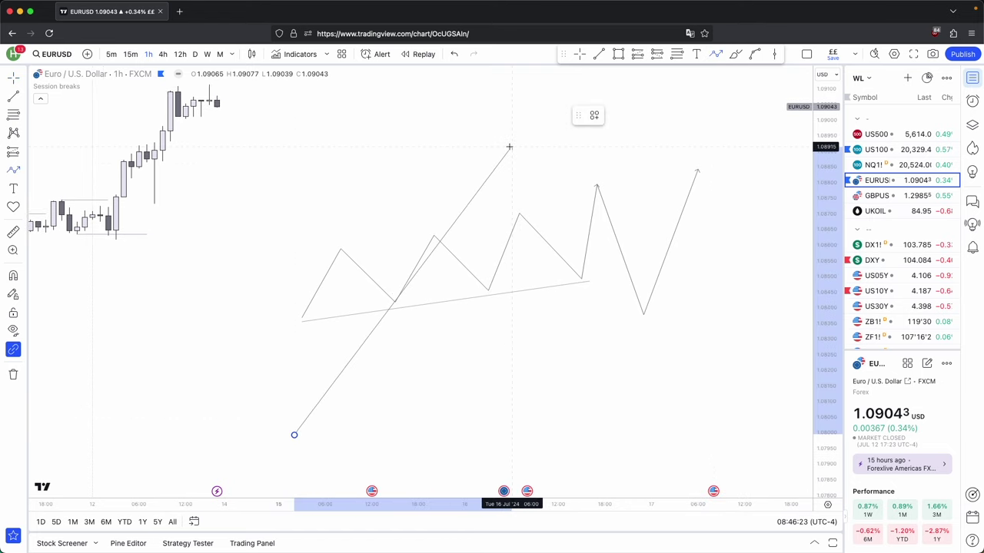
click(512, 147)
click(651, 320)
double_click(729, 102)
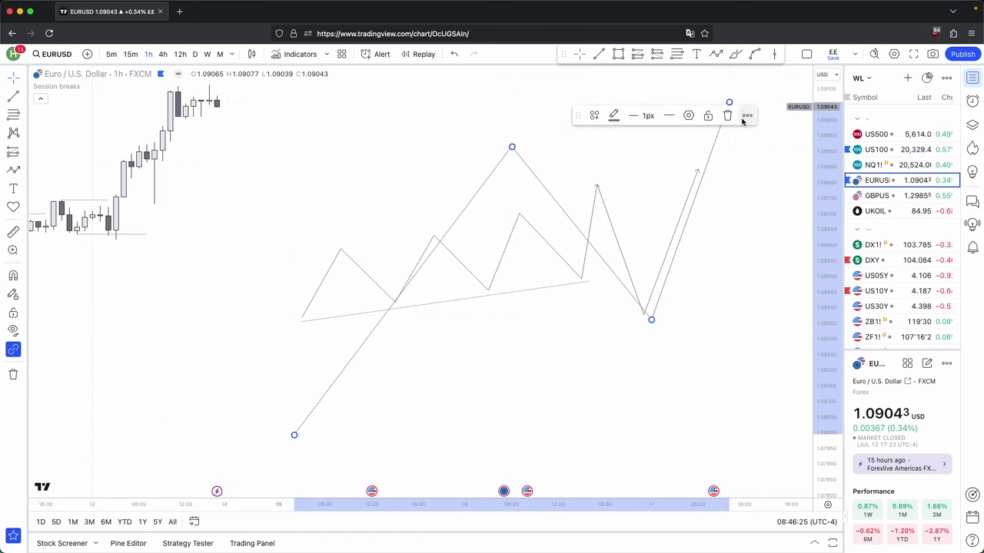
click(744, 144)
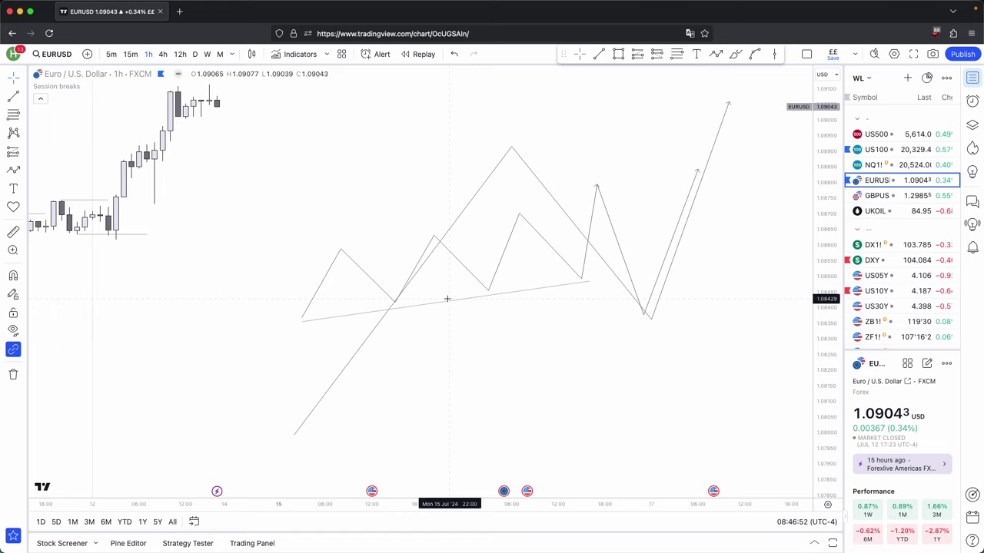
click(511, 149)
key(Delete)
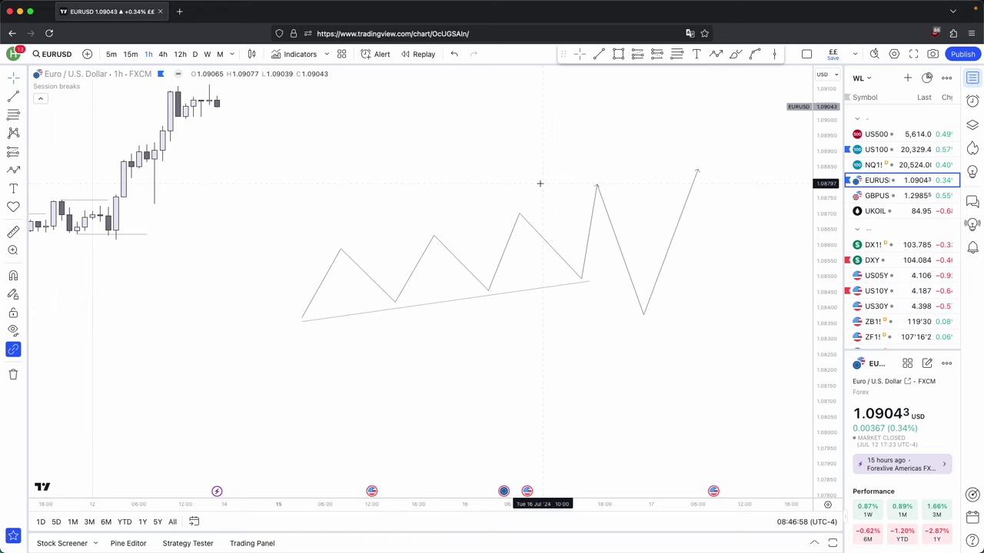
Reshape the zigzag's points into successively lower highs and lower lows, and delete the trend line beneath it
drag(519, 214, 527, 162)
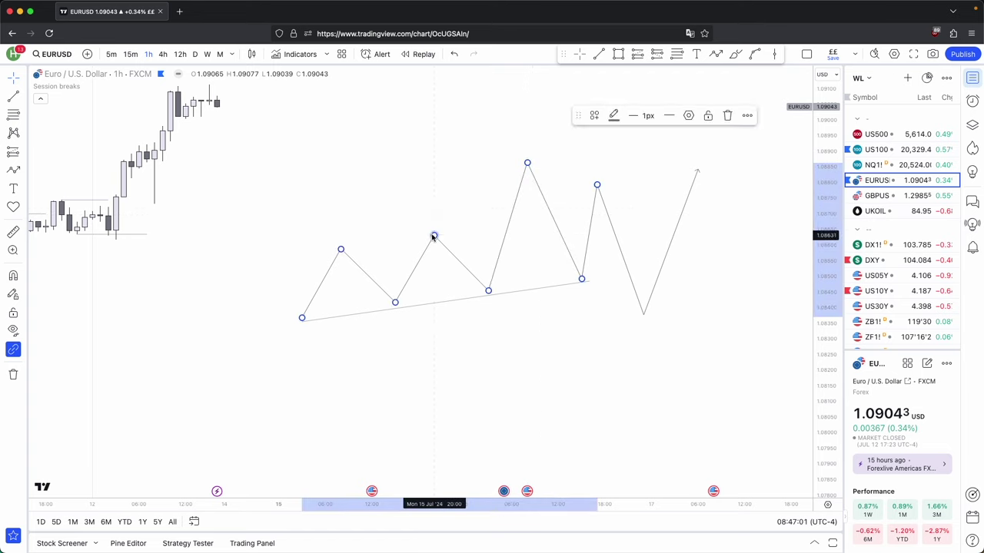
drag(434, 235, 450, 147)
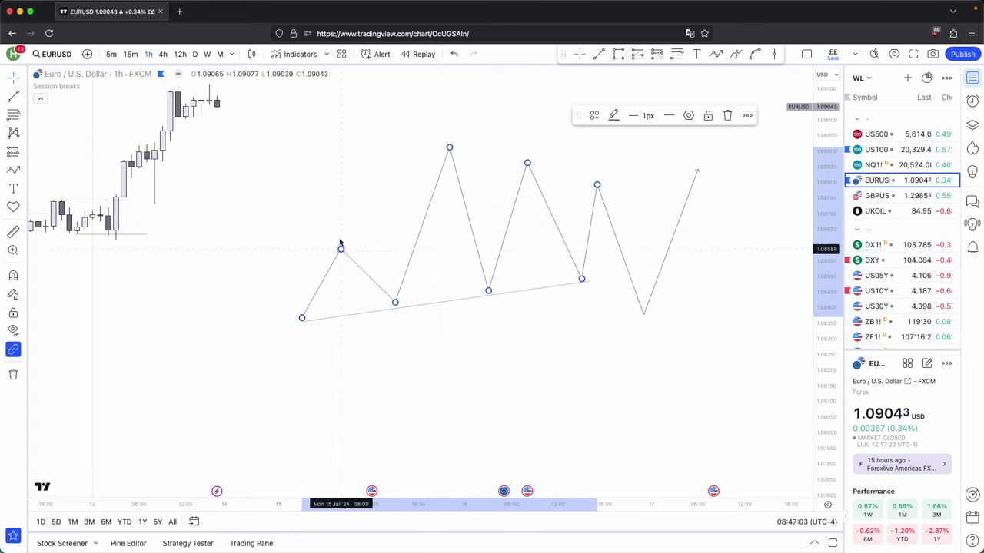
drag(341, 249, 372, 123)
drag(302, 318, 294, 238)
drag(395, 302, 388, 263)
click(582, 282)
key(Delete)
Draw a larger path around the zigzag, rising to a peak above it, falling to the final pullback low and rising again
click(715, 54)
click(232, 426)
click(333, 86)
click(644, 315)
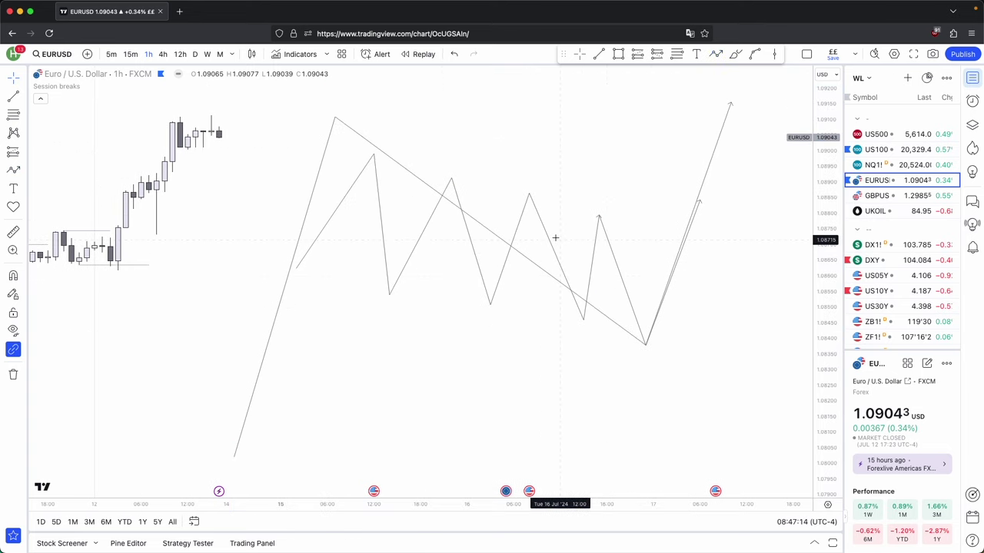
Color the falling zigzag path red and nudge its second peak slightly higher
click(542, 227)
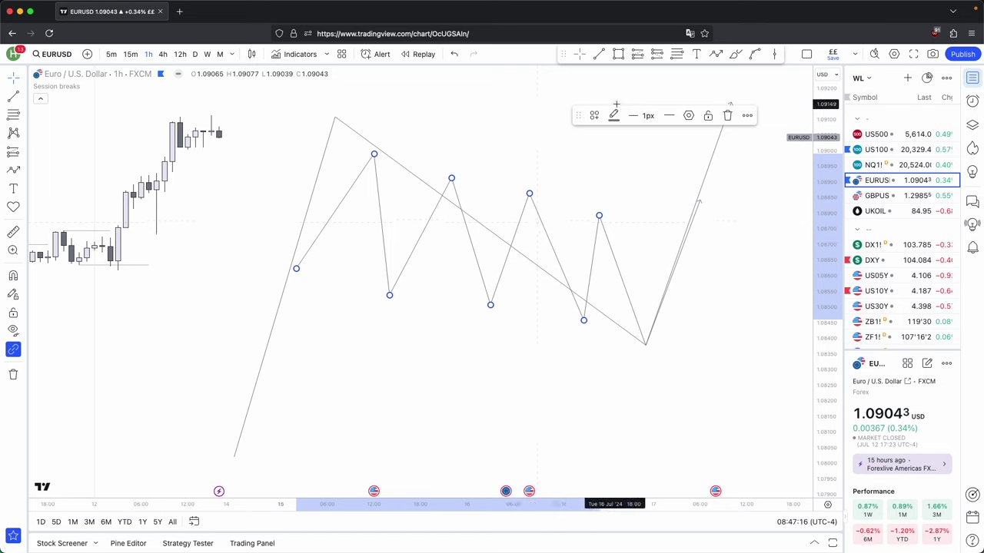
click(614, 115)
click(621, 162)
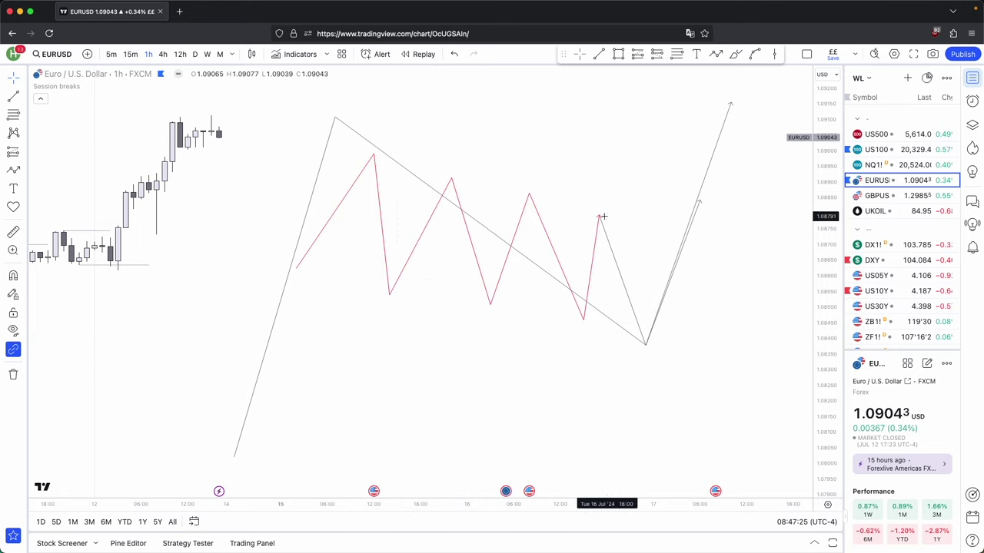
mouse_move(451, 178)
mouse_down()
mouse_move(451, 139)
mouse_move(451, 177)
mouse_up()
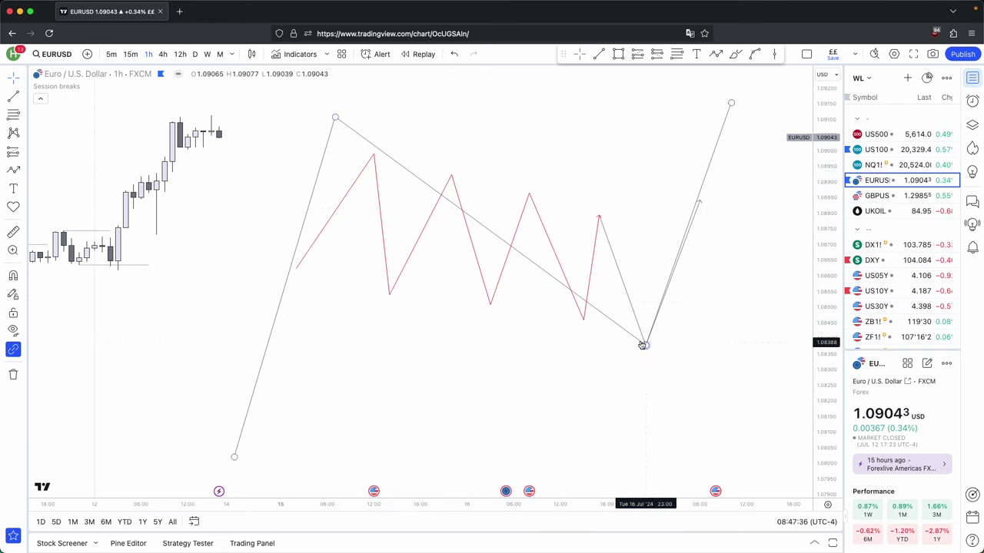
Draw a small rectangle around the final pullback low where the two grey paths meet
click(615, 55)
click(615, 329)
click(660, 353)
click(692, 362)
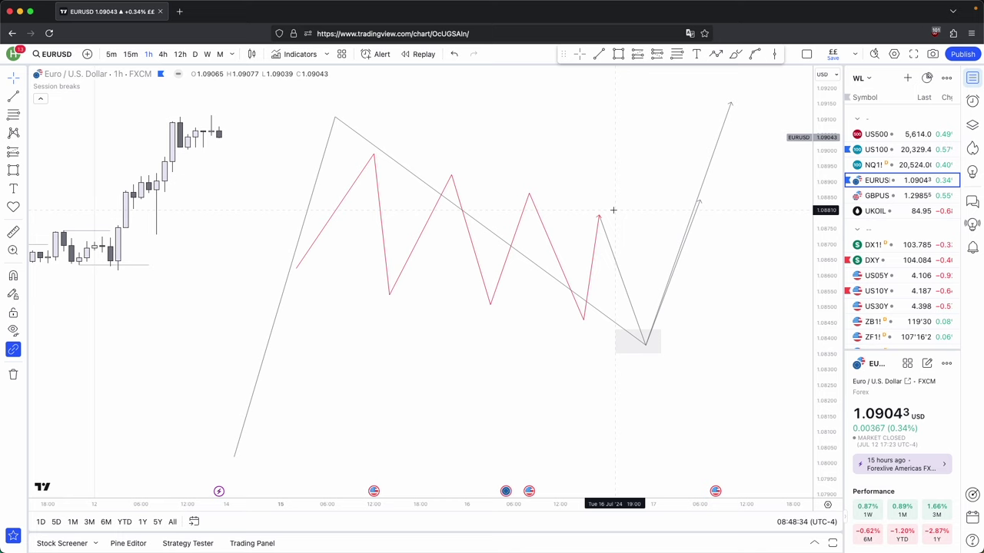
Select all the illustrative paths and the rectangle together and delete them
drag(179, 213, 771, 151)
click(743, 113)
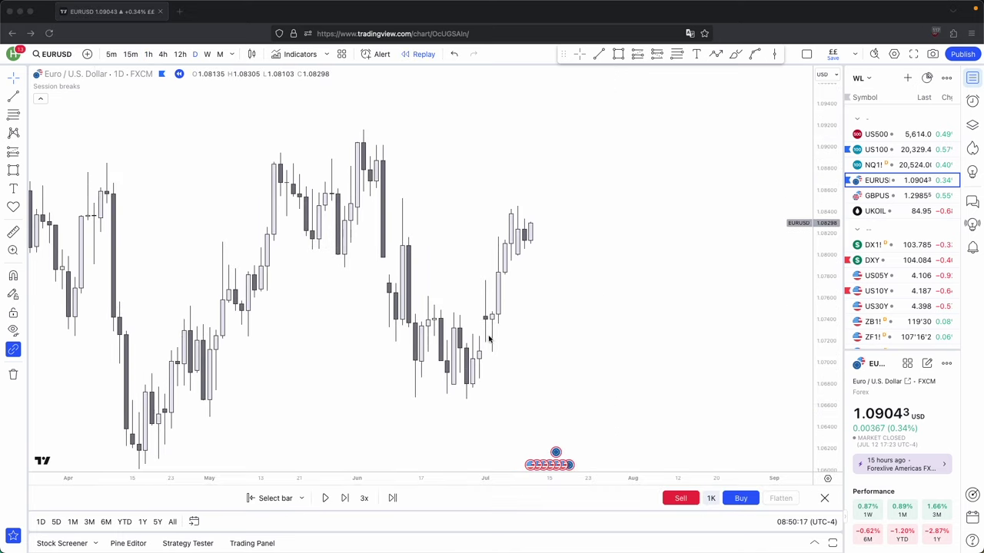
On the daily chart, draw a horizontal line at about 1.0761 from the mid-June swing high to the early July candles
click(600, 55)
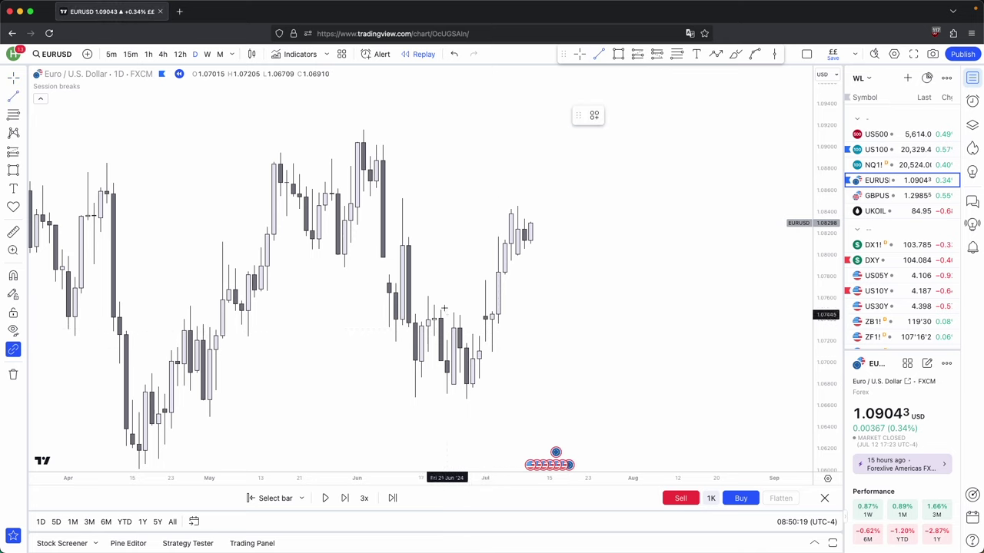
super+click(429, 293)
shift+click(496, 305)
click(608, 330)
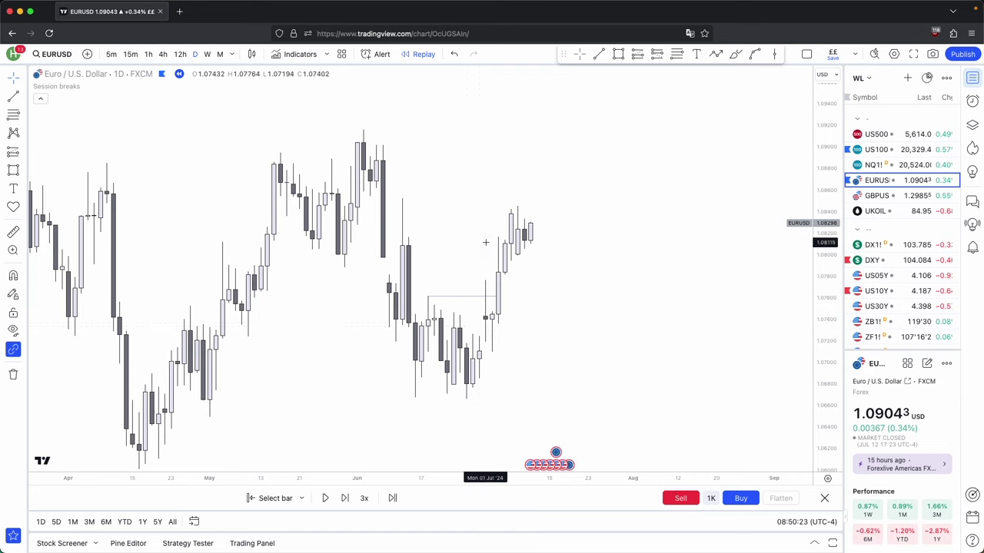
Delete the mid-June horizontal line and draw a grey rectangle from 12 June to about 23 July, spanning about 1.0808 down to 1.0740
click(487, 295)
click(745, 117)
click(618, 54)
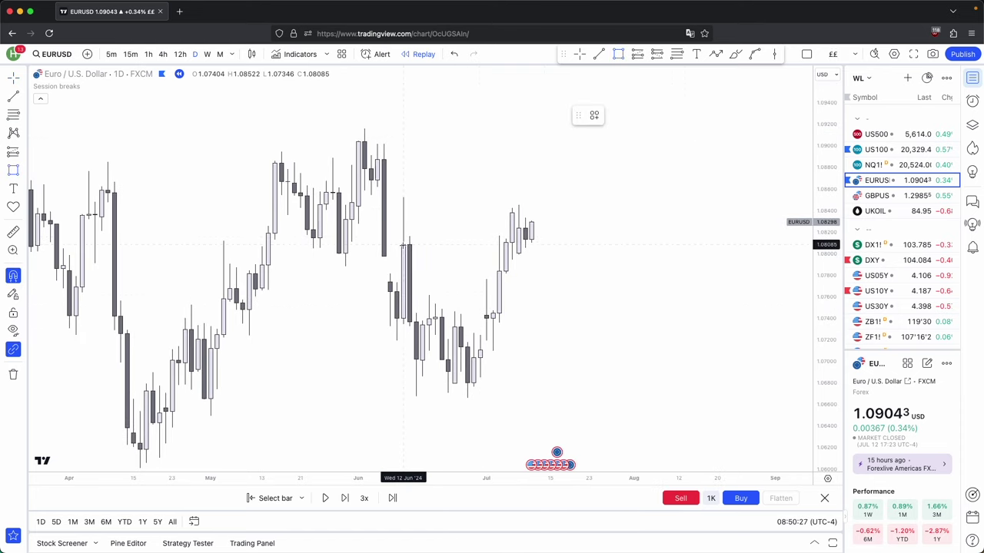
drag(403, 244, 402, 319)
click(401, 300)
drag(403, 282, 590, 310)
click(597, 311)
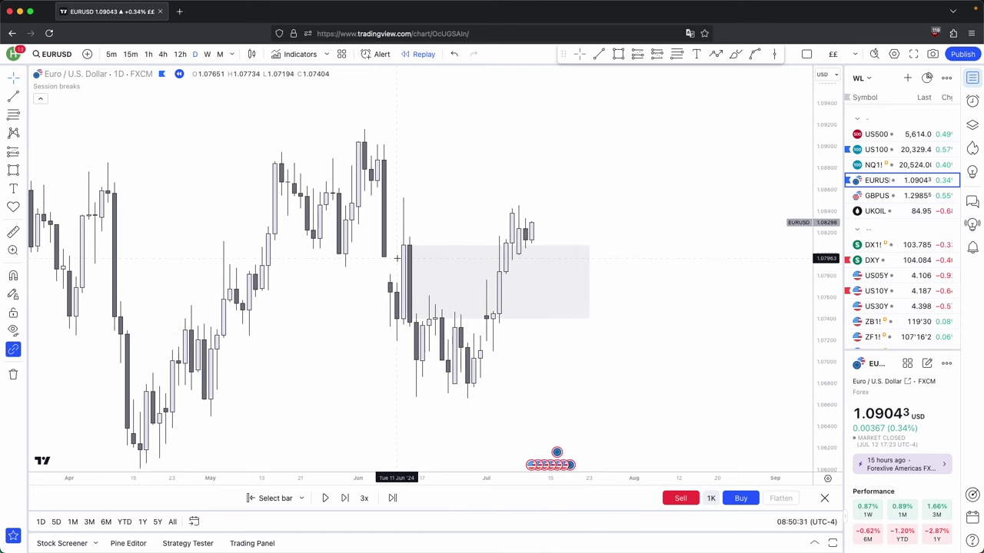
Draw a temporary horizontal line from the early June swing high into late July, and delete it
click(598, 54)
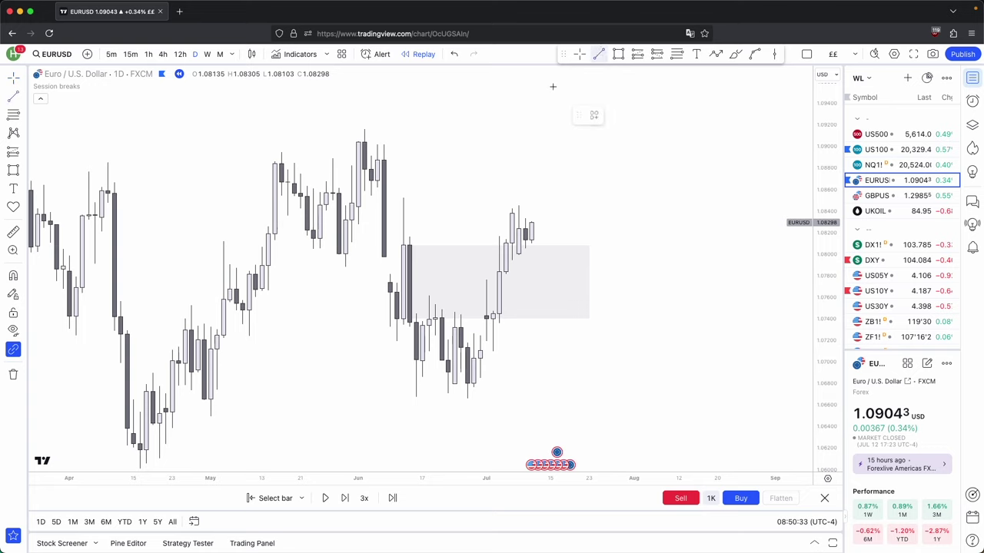
click(365, 129)
click(641, 129)
click(746, 116)
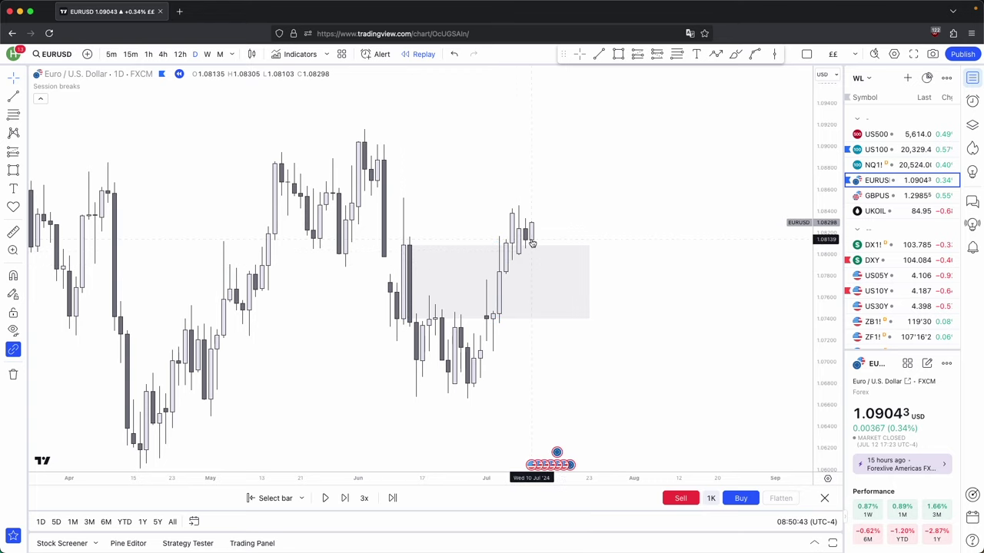
Switch the EURUSD chart to the 1-hour timeframe
click(148, 54)
drag(542, 176, 553, 196)
drag(822, 416, 820, 379)
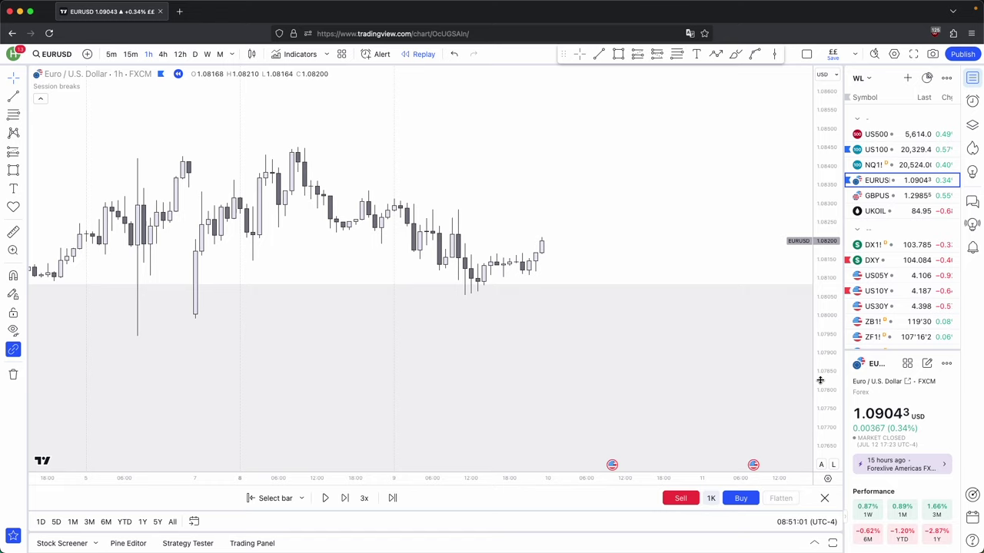
drag(830, 308, 826, 146)
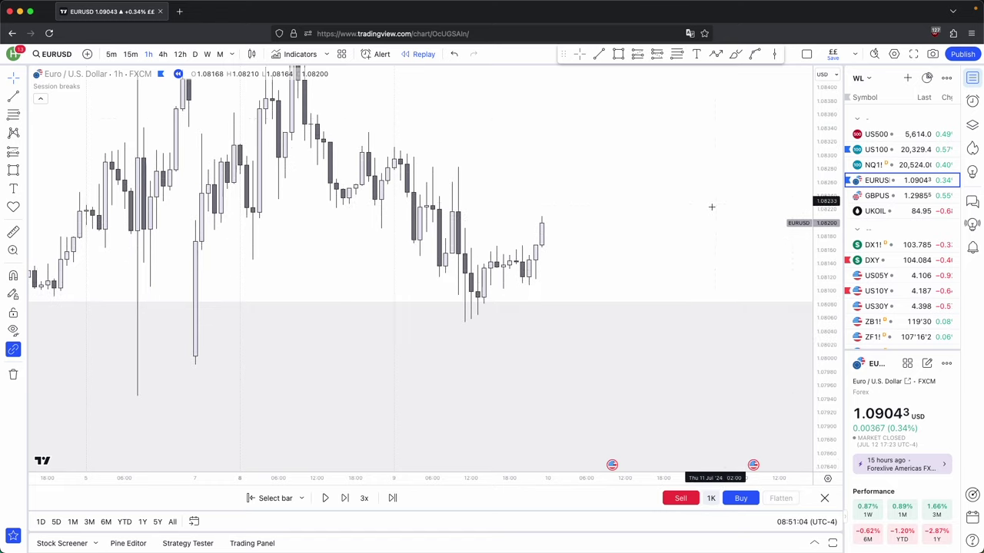
drag(712, 206, 726, 242)
scroll(726, 242, up, 1)
Draw a short horizontal line at about 1.0817 from the late 9 July swing high to the 23:00 candle that breaks it
click(599, 53)
click(485, 282)
click(533, 282)
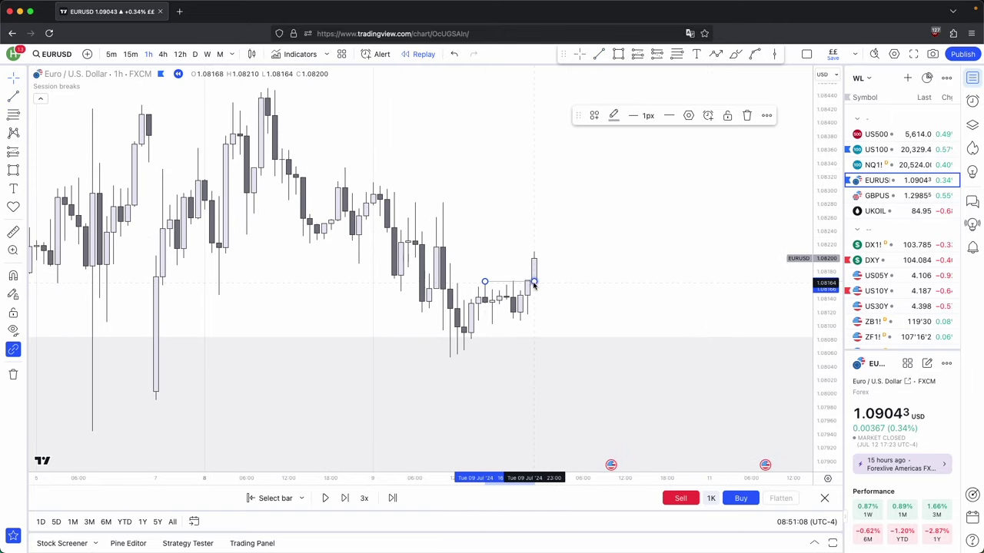
click(638, 290)
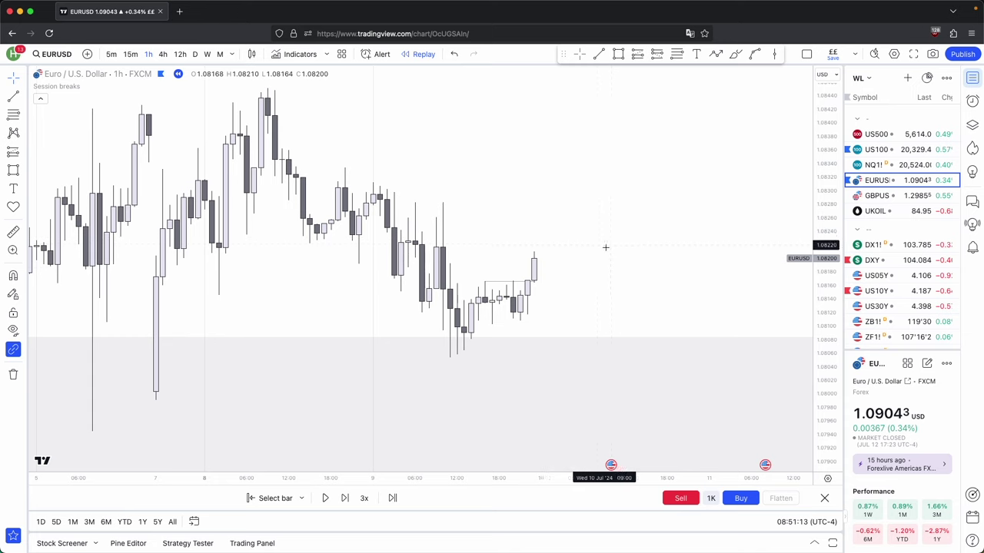
Mark the successive lower swing highs of 8 and 9 July with three short lines above the candles
drag(829, 266, 827, 353)
scroll(615, 272, down, 4)
drag(564, 295, 465, 288)
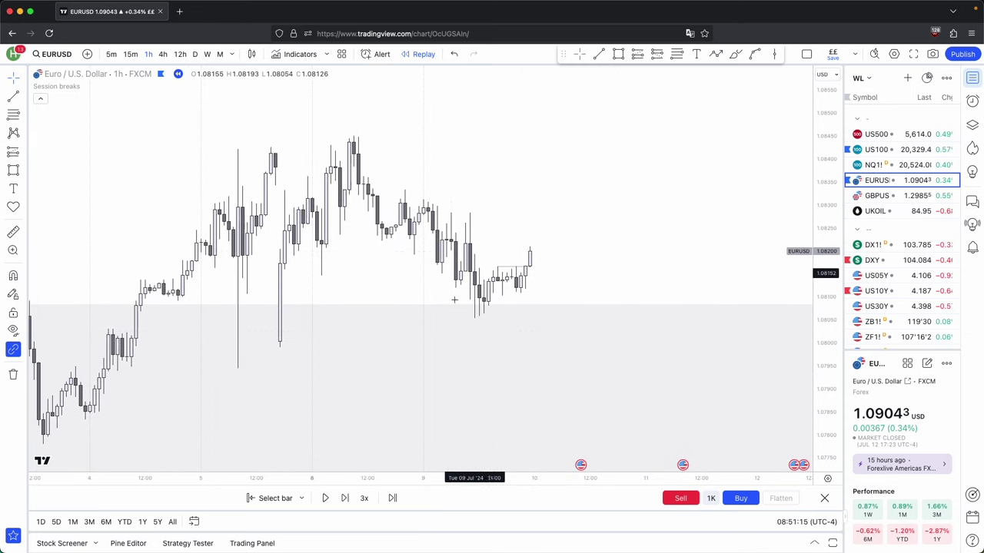
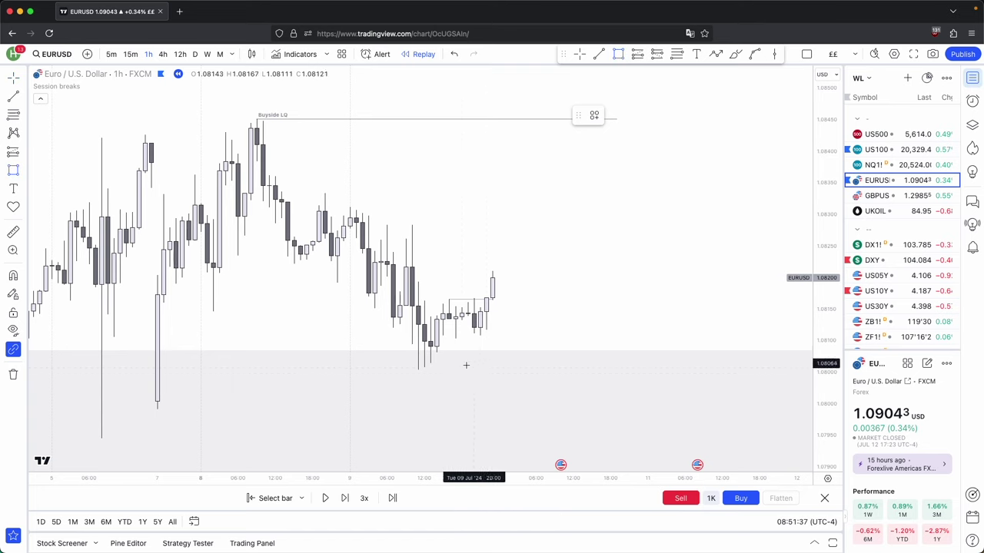
key(alt+t)
click(319, 190)
click(363, 193)
click(599, 53)
click(350, 200)
click(368, 212)
click(599, 54)
click(389, 224)
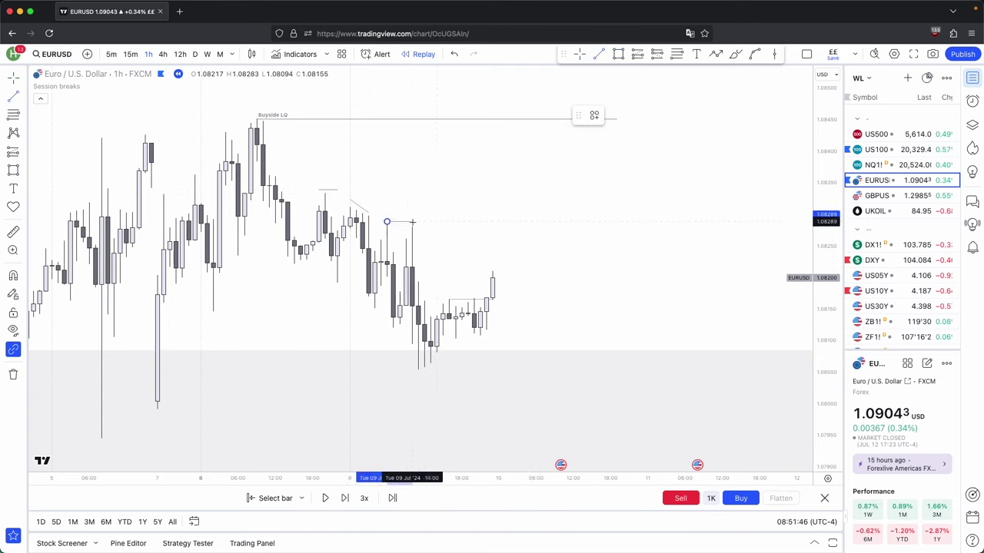
click(413, 222)
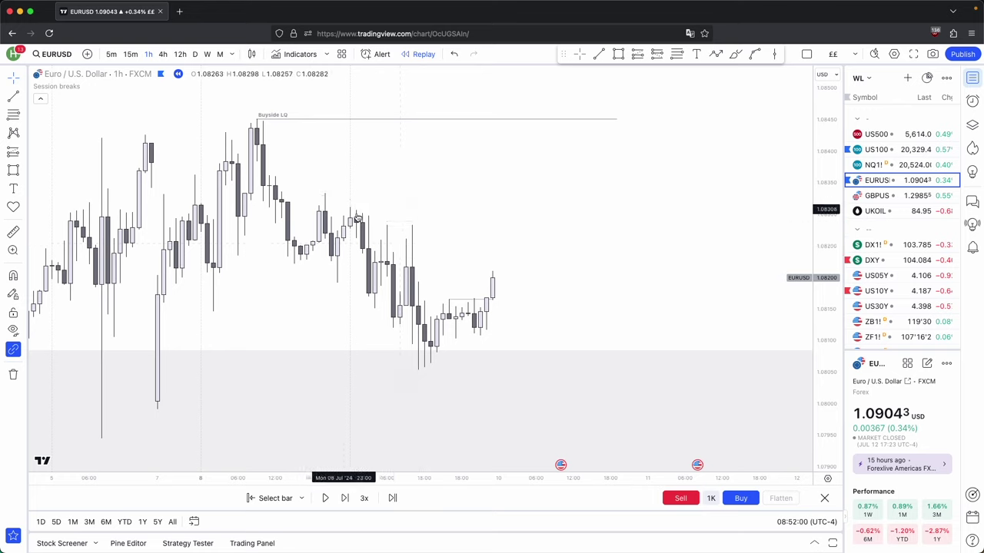
Draw a descending trend line from the 8 July swing high at about 1.0834 to just above the 9 July 14:00 high
click(324, 192)
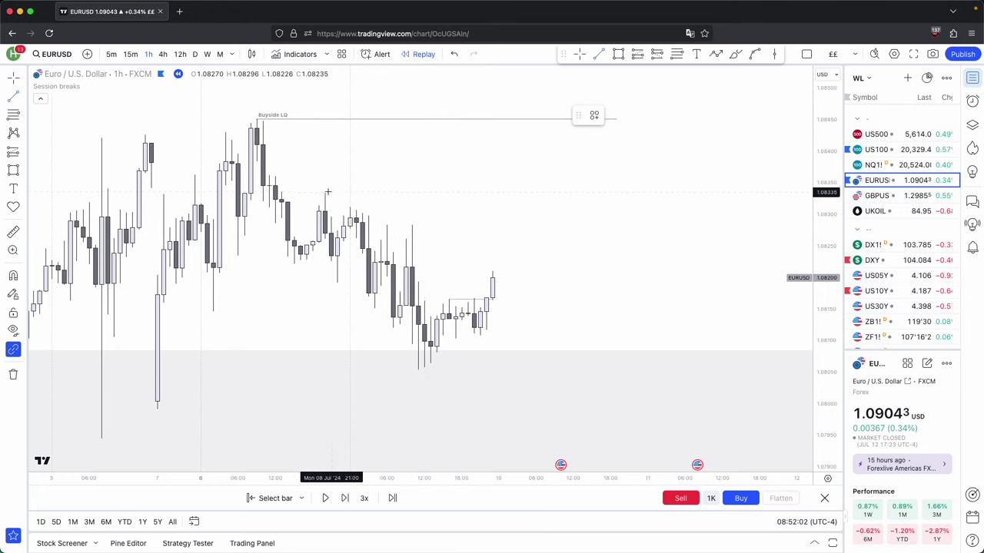
click(412, 217)
click(508, 226)
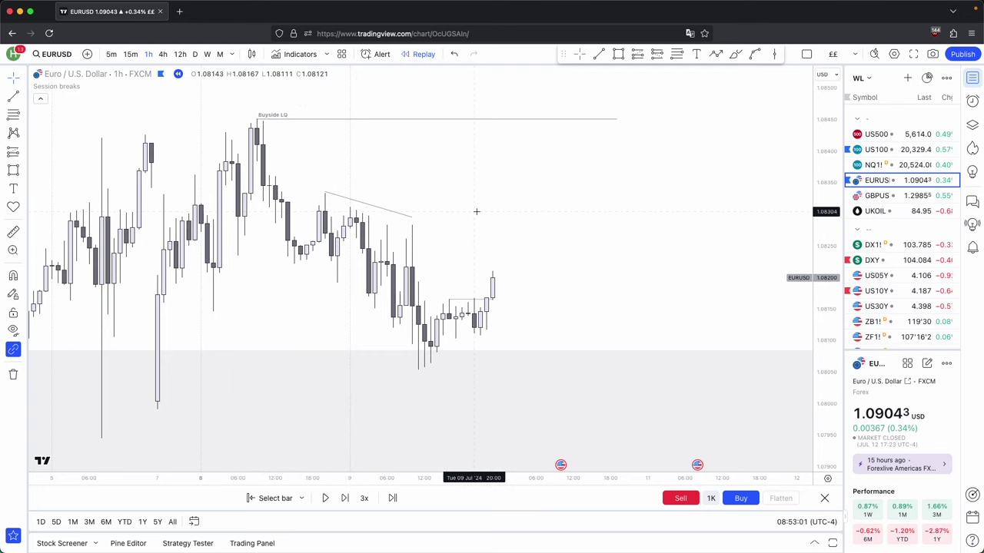
Advance the replay and place a long position from the late 9 July breakout candle with entry 1.08153 and stop 1.08102
scroll(431, 211, left, 3)
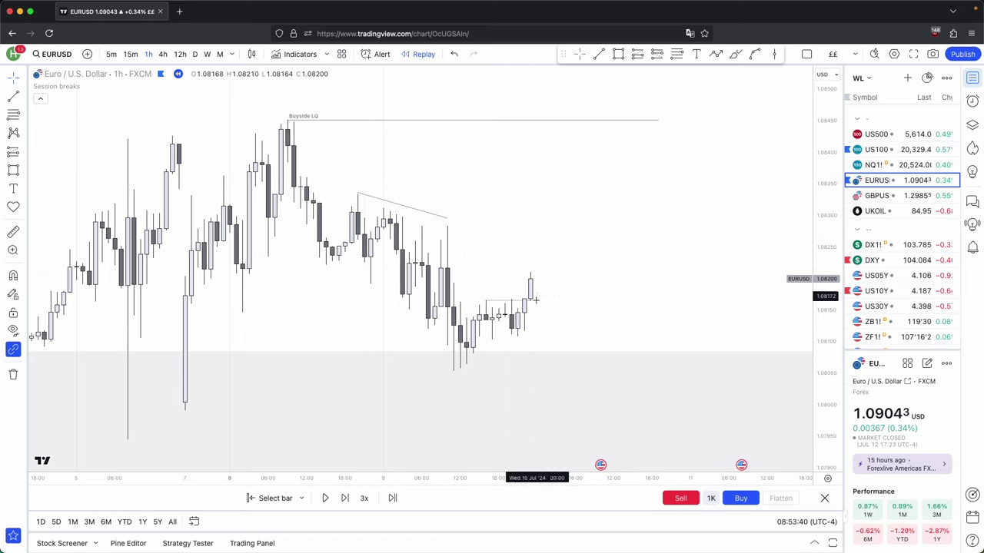
click(346, 498)
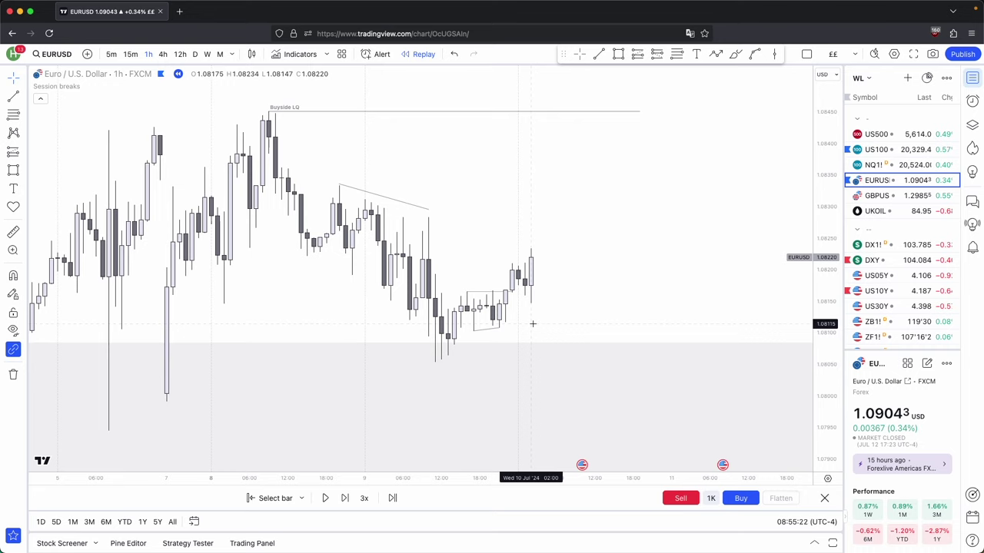
click(637, 54)
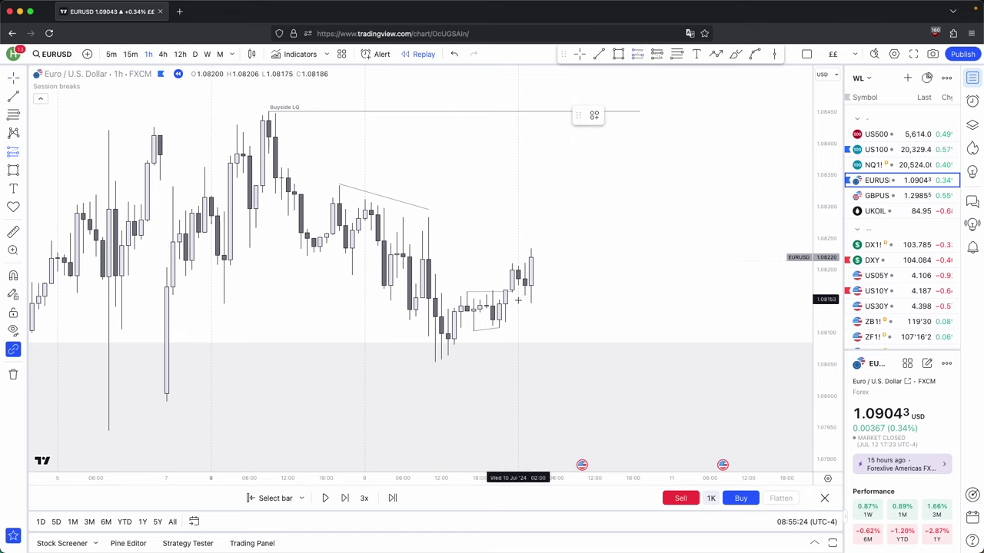
click(518, 302)
drag(518, 365, 500, 330)
click(643, 327)
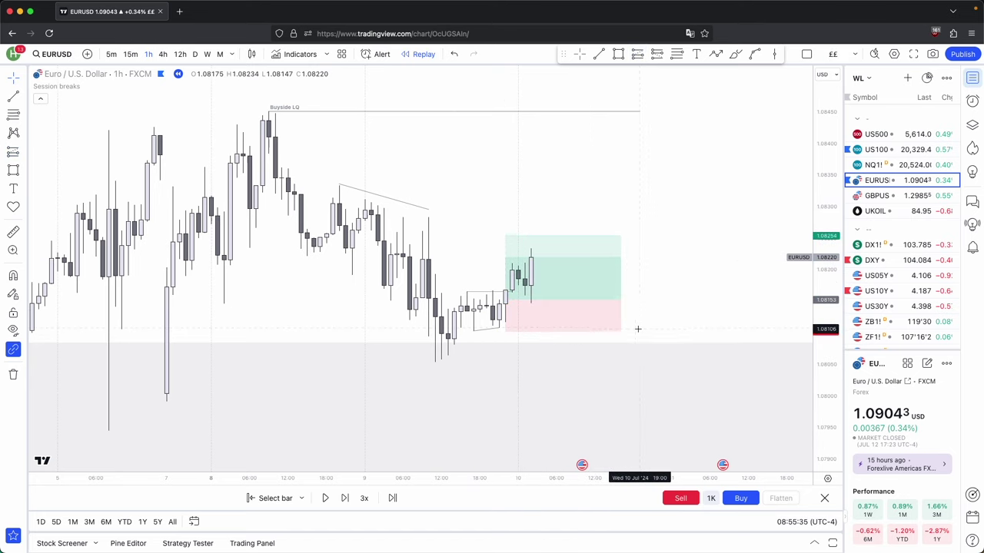
Sketch a red zigzag path from the entry level to just below the stop and back up past the target, and delete it
click(717, 55)
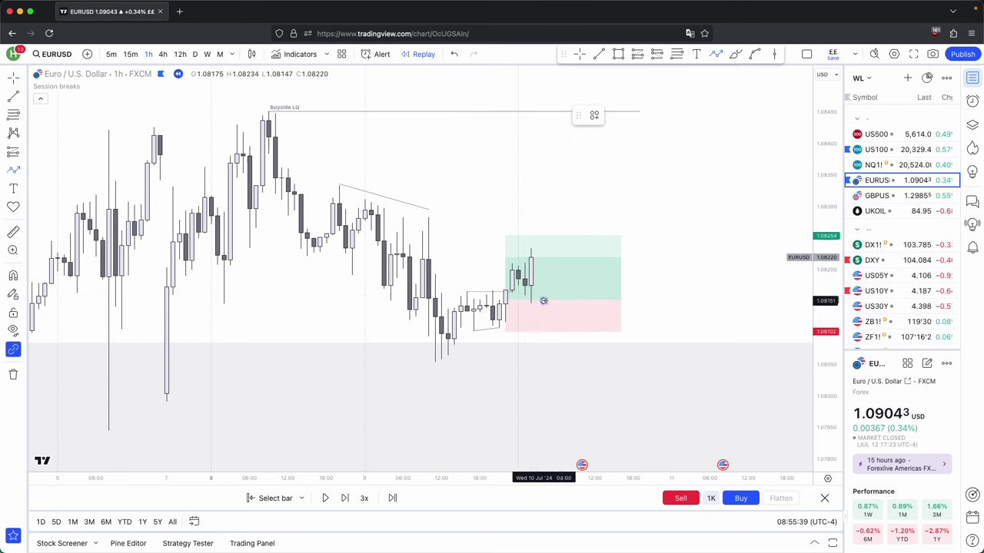
click(543, 301)
click(556, 344)
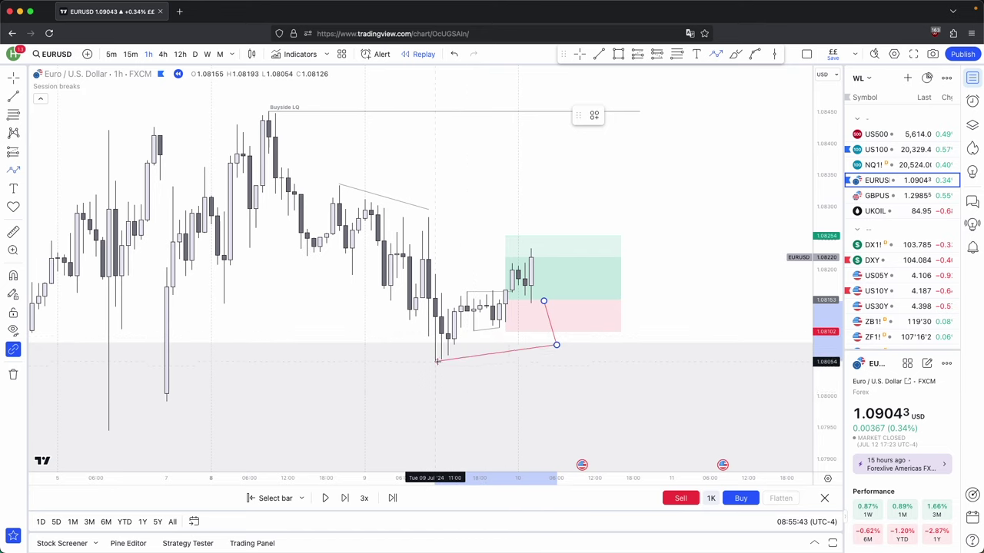
click(581, 225)
click(594, 259)
click(611, 203)
click(720, 116)
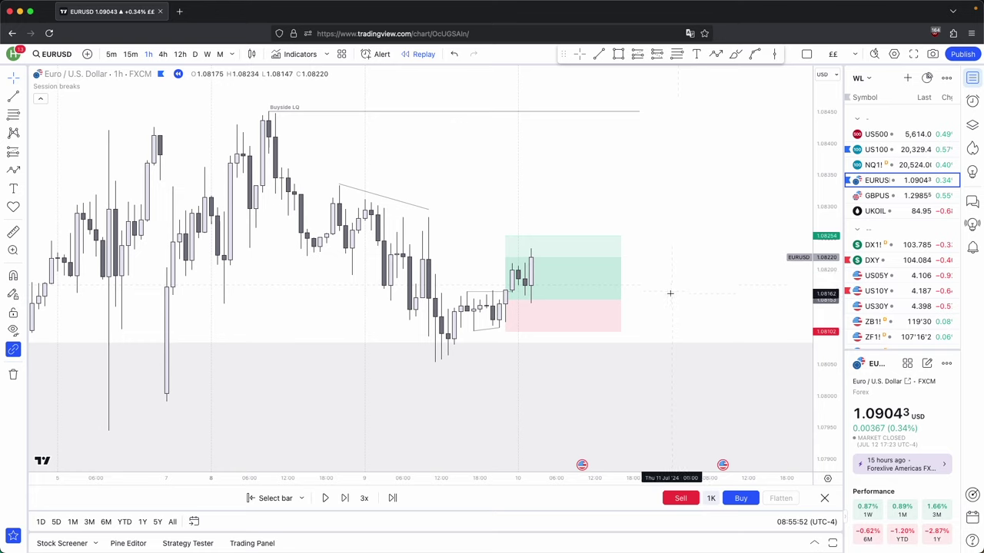
Lower the long position's stop to 1.08054, at the 9 July swing low
drag(502, 336, 504, 335)
click(485, 335)
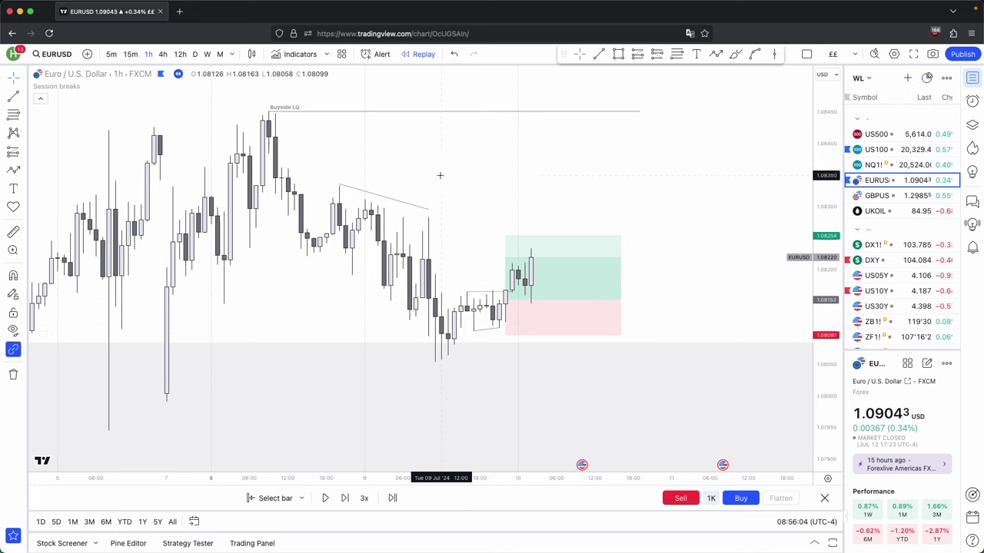
drag(505, 335, 505, 362)
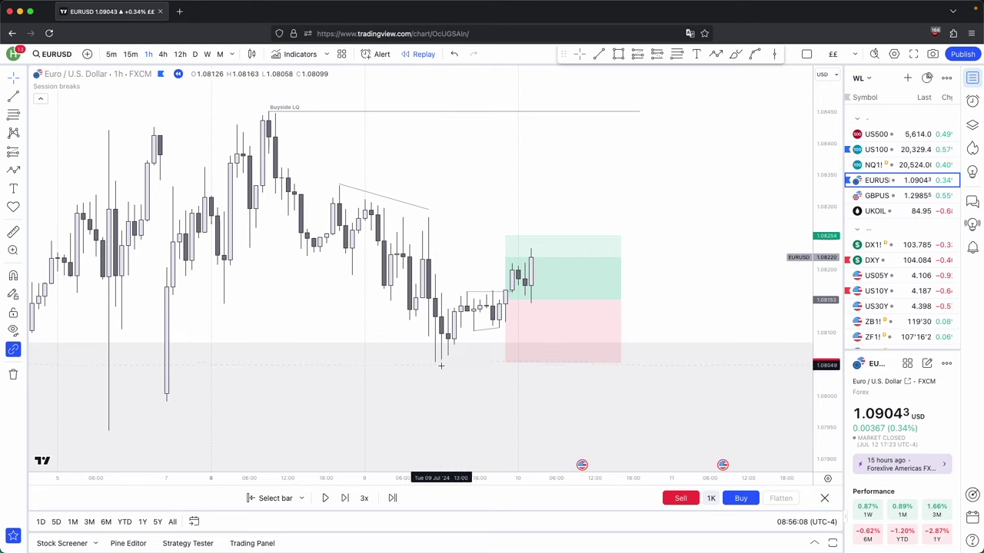
Sketch a red path dipping into the widened stop area and rallying with one pullback to about 1.0838, and delete it
click(709, 54)
click(550, 283)
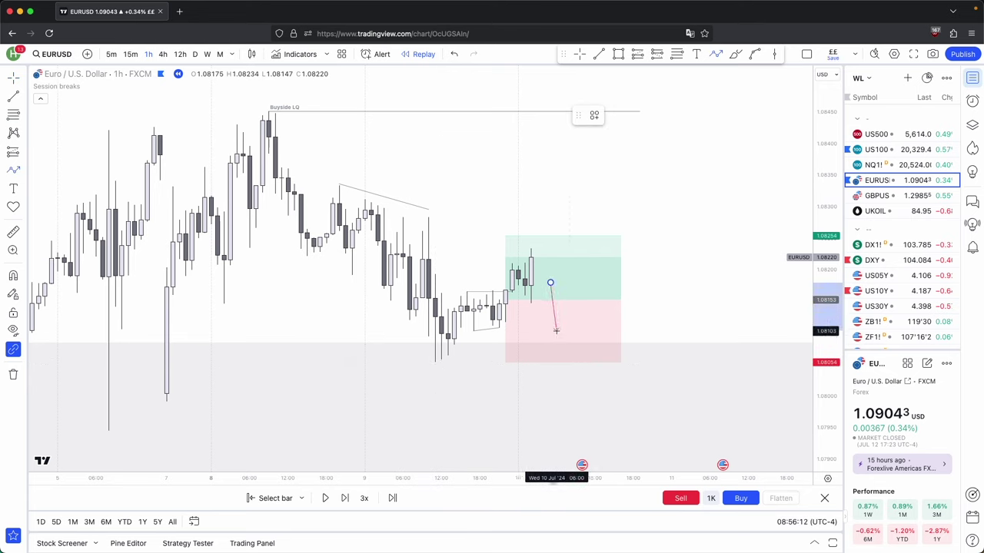
click(556, 336)
click(594, 207)
click(621, 235)
double_click(646, 157)
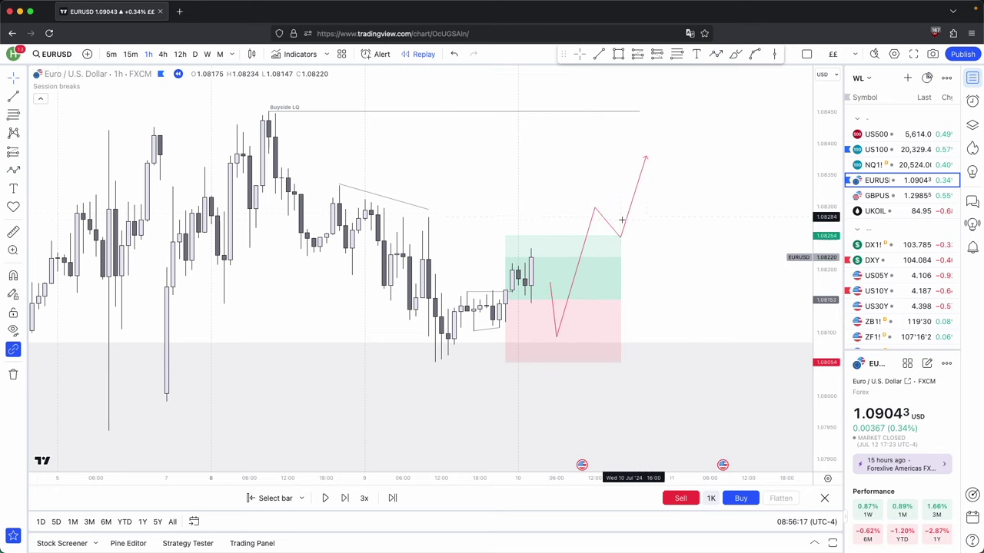
click(627, 222)
key(Delete)
Raise the long position's target to 1.08450 at the Buyside LQ line and advance the replay by four bars
drag(507, 235, 513, 113)
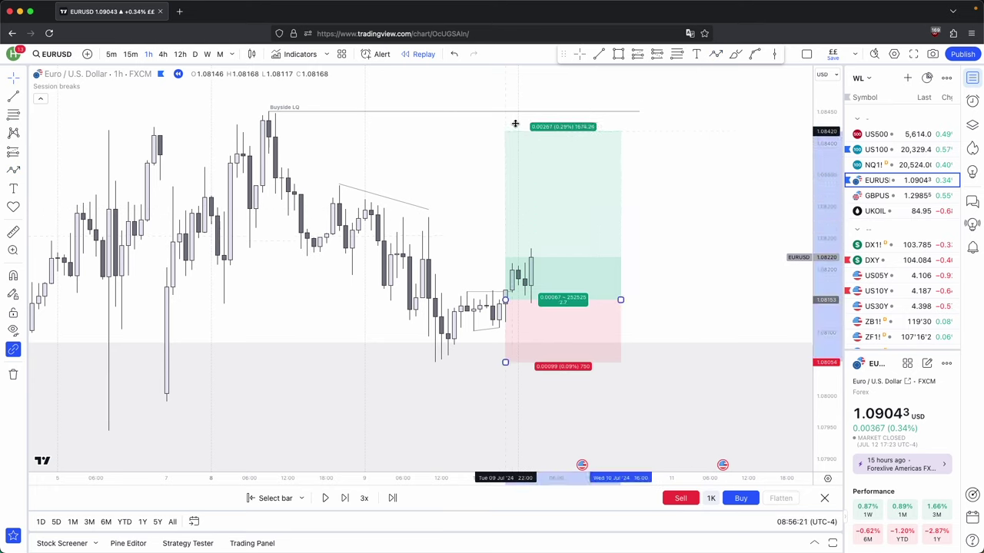
click(482, 362)
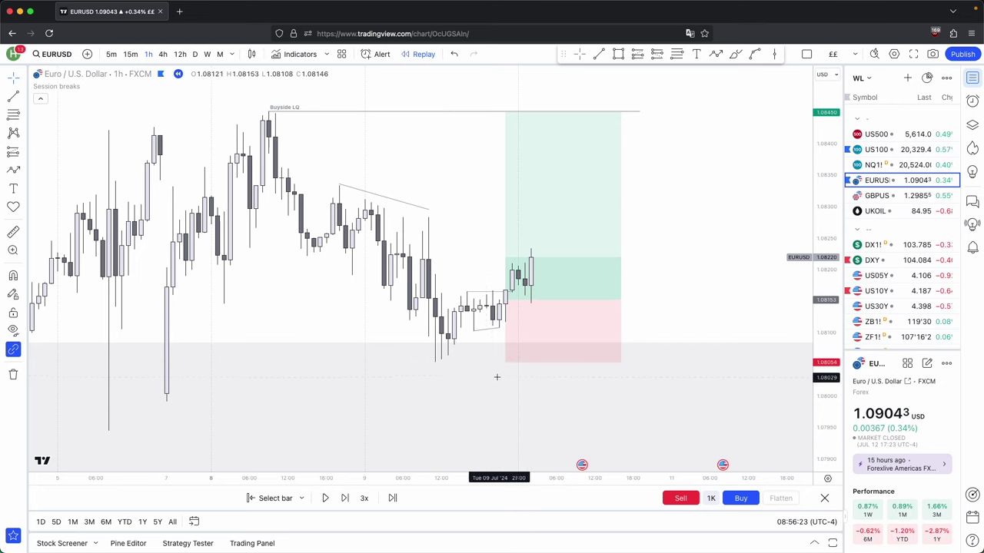
click(345, 498)
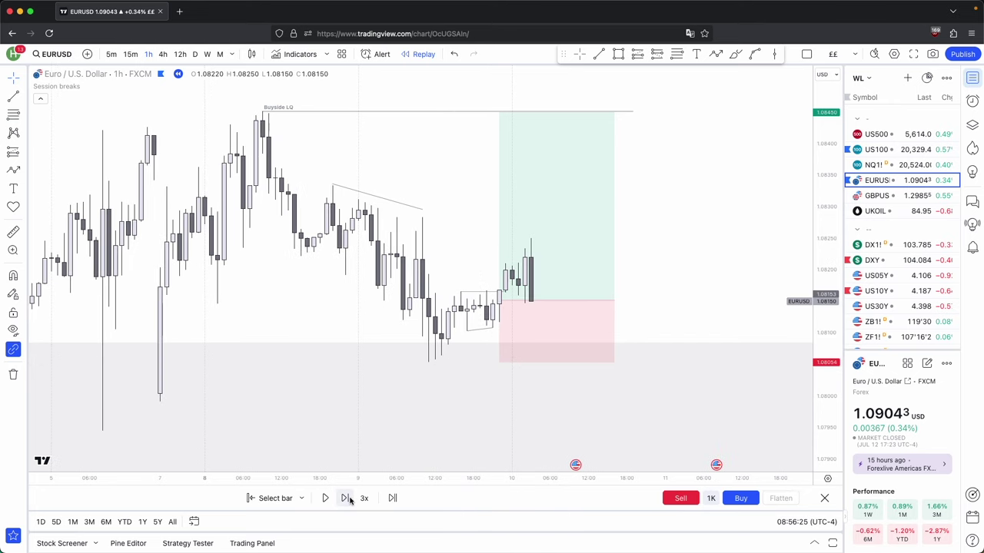
click(348, 500)
click(348, 500)
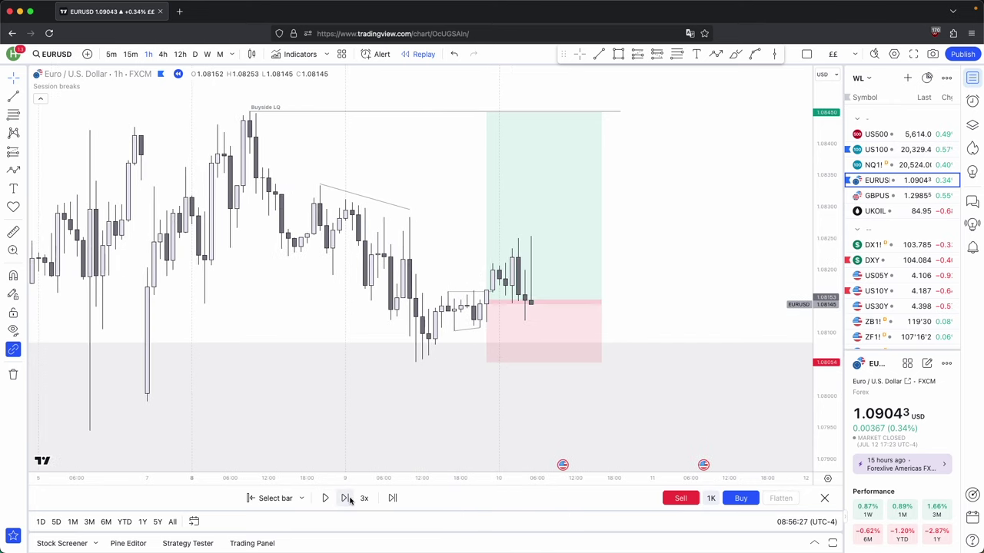
click(348, 499)
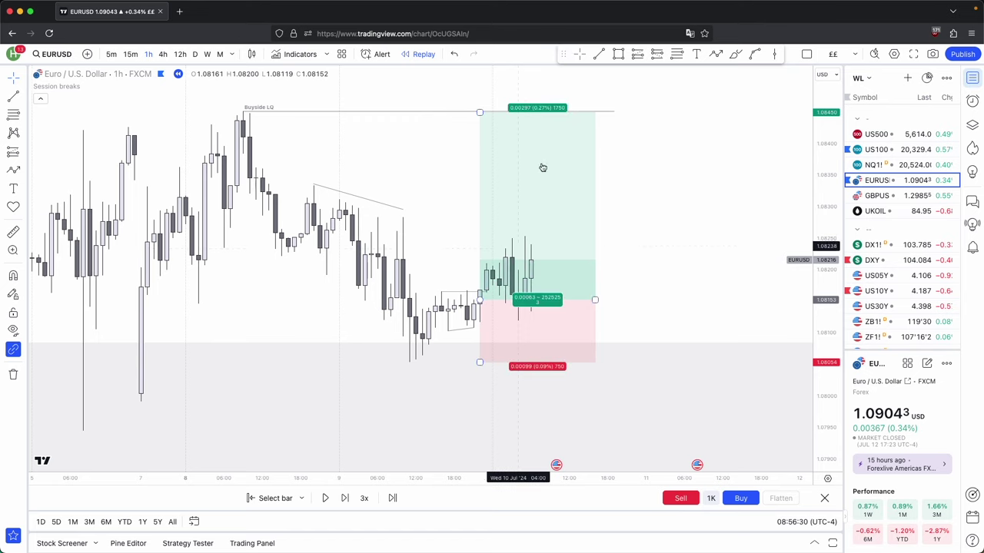
Draw a horizontal line at about 1.0815 from the 10 July 02:00 candle low across the newest candles
click(598, 54)
key(super)
click(505, 309)
click(582, 303)
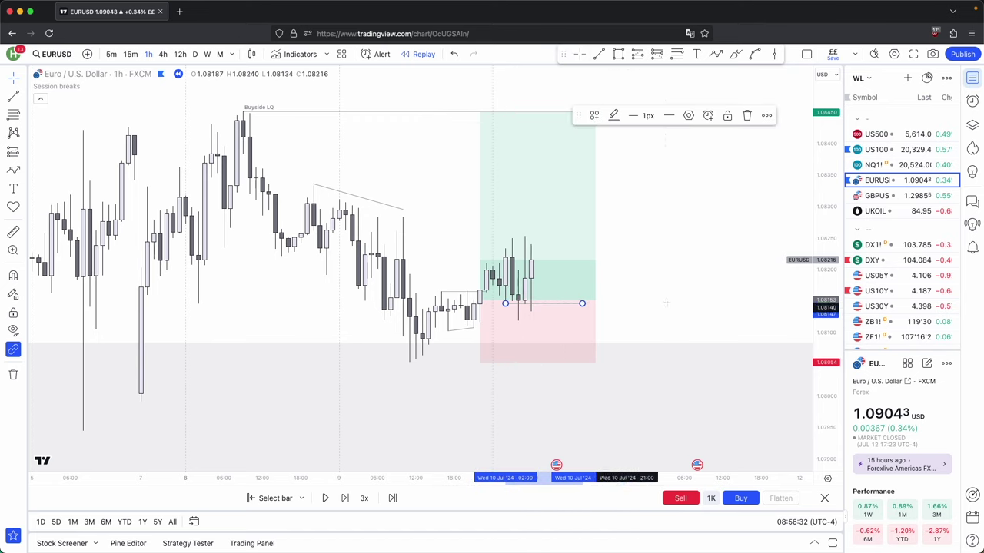
click(675, 302)
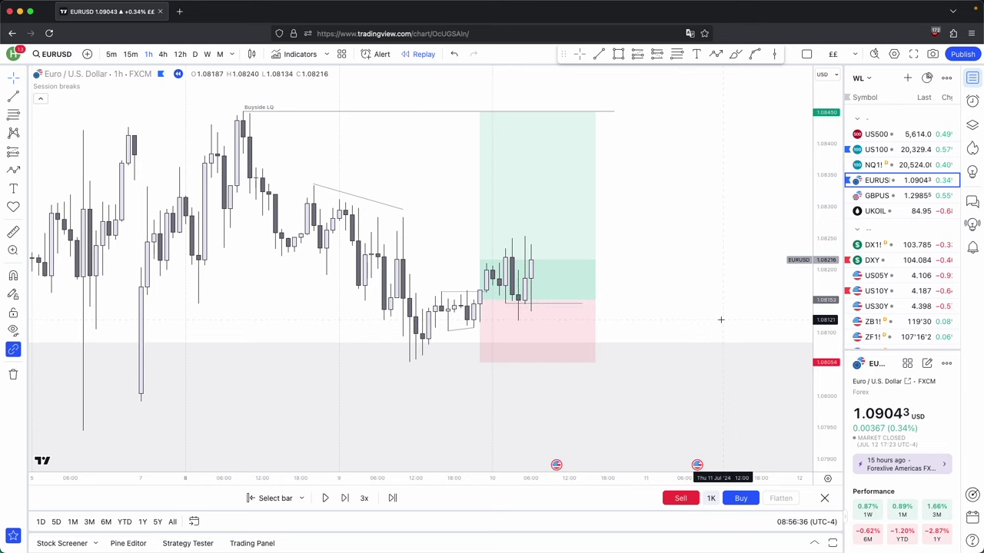
Draw a short curve beneath the 10 July 04:00 candle's low at about 1.0812, just below the horizontal line
drag(823, 338, 823, 294)
scroll(492, 313, up, 1)
click(484, 312)
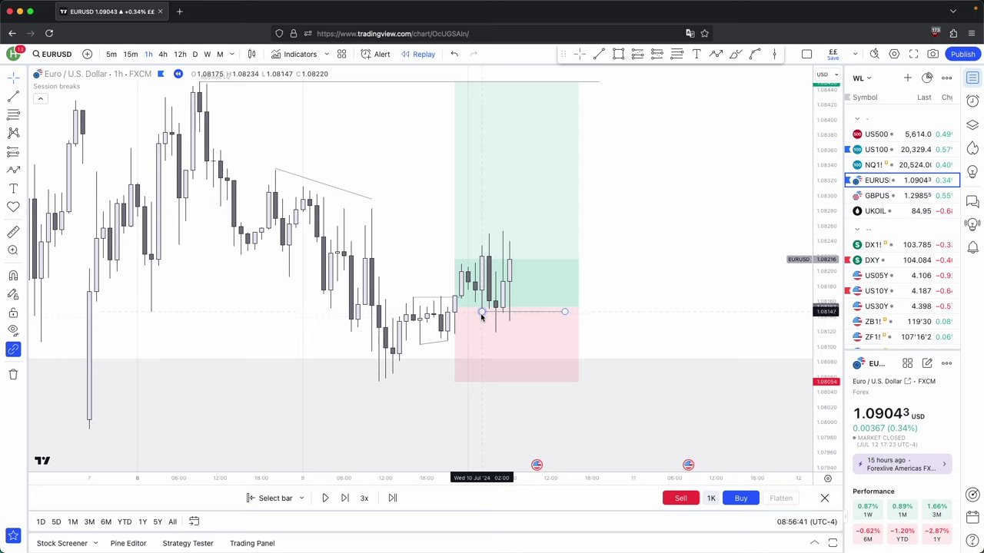
scroll(694, 312, up, 2)
click(484, 328)
click(684, 252)
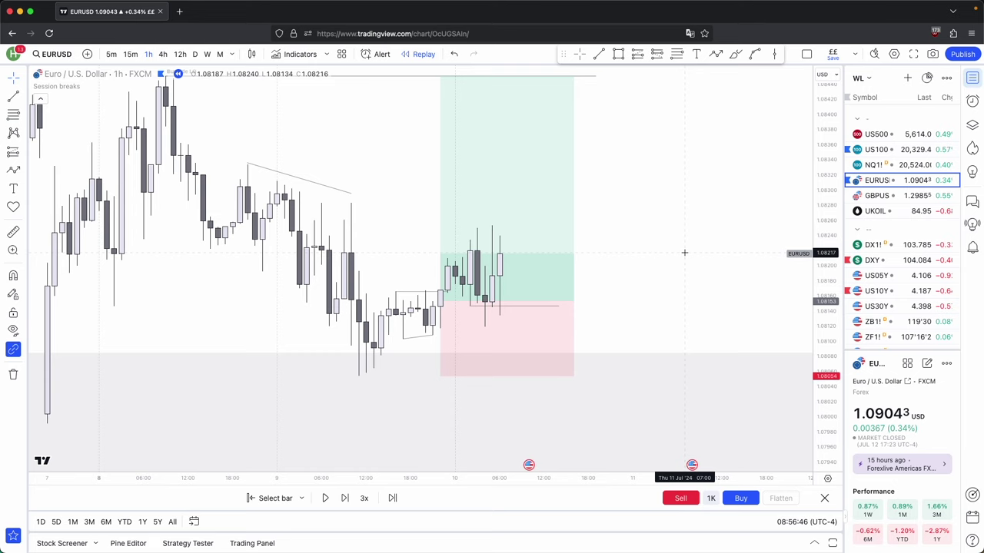
click(755, 54)
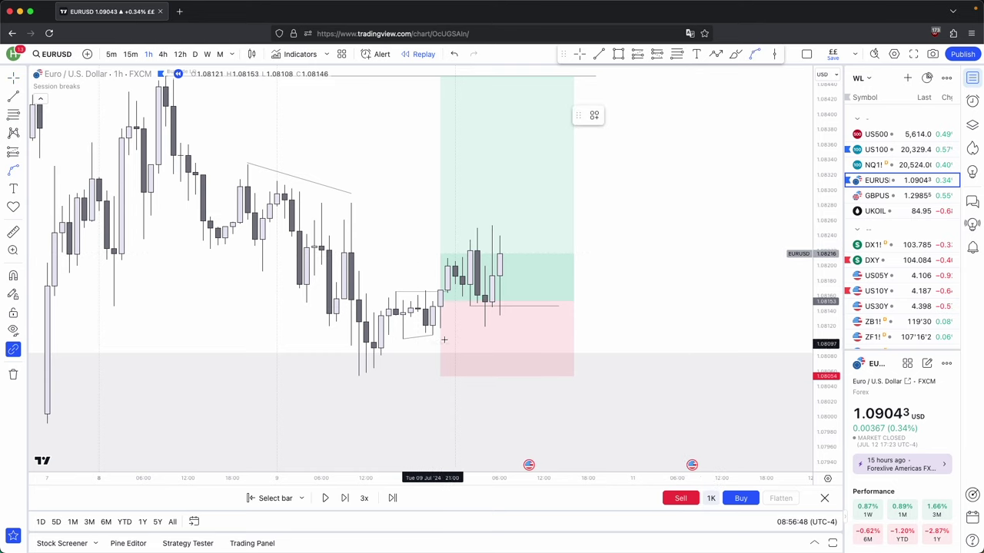
click(477, 326)
click(500, 328)
click(595, 331)
click(486, 322)
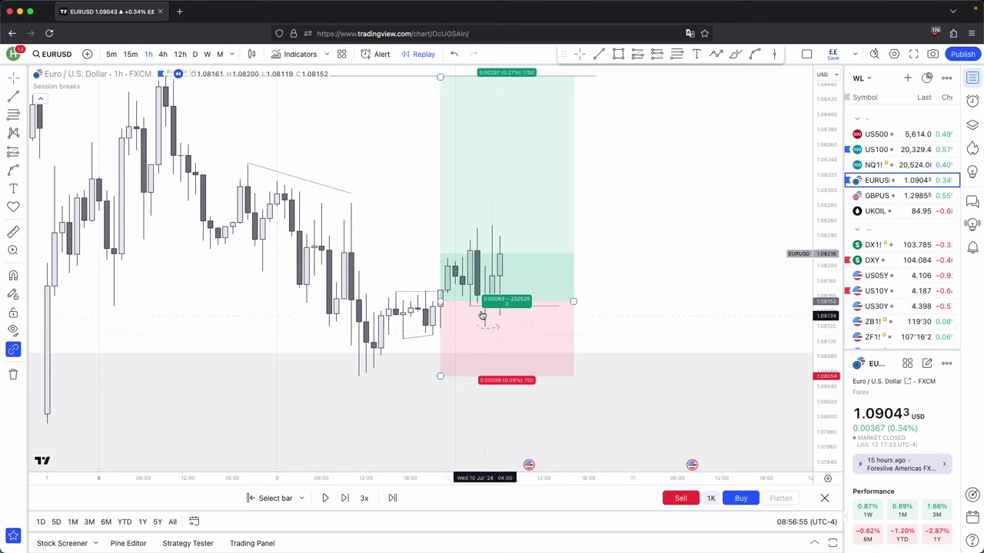
Shorten the long position so it ends at about 10 July 03:00, and advance the replay by one bar
click(471, 306)
click(431, 338)
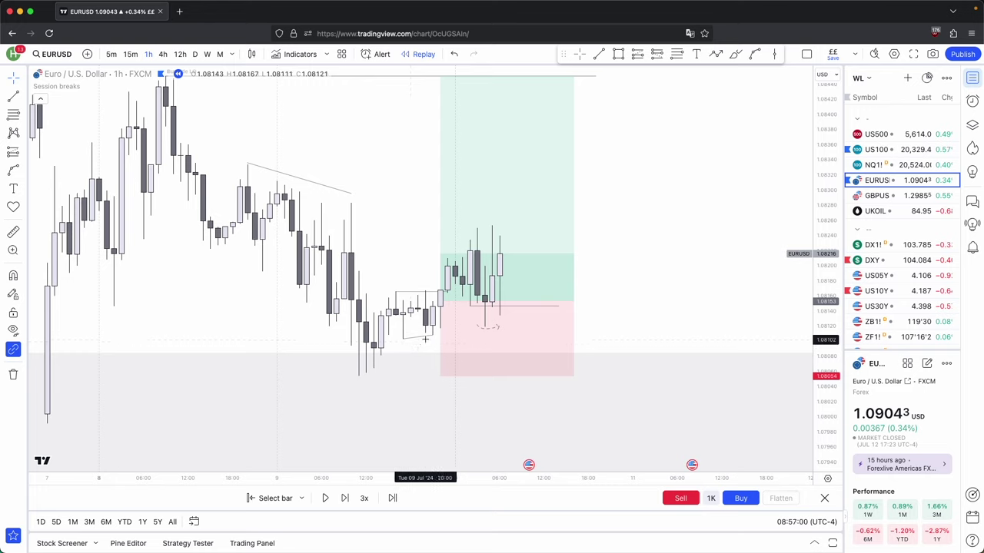
drag(573, 301, 477, 302)
click(593, 267)
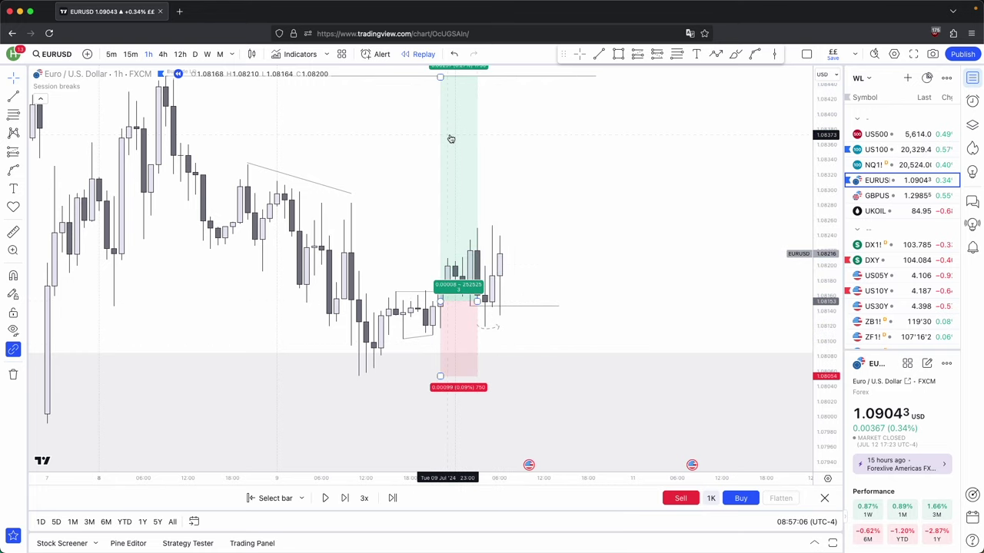
click(345, 498)
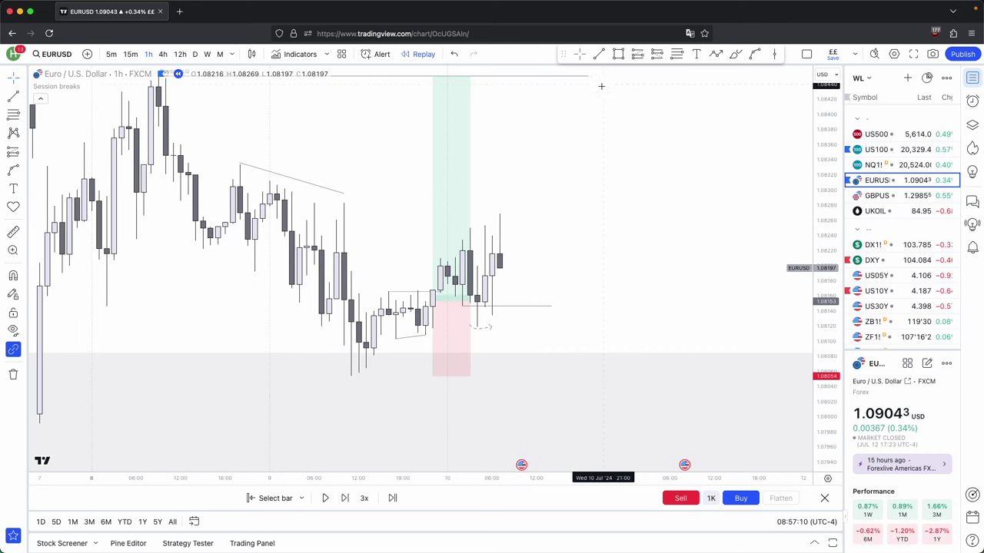
Draw a rectangle zone from about 1.0822 to 1.0815 starting at about 10 July 03:00, and advance the replay by two bars
click(618, 54)
drag(470, 251, 761, 301)
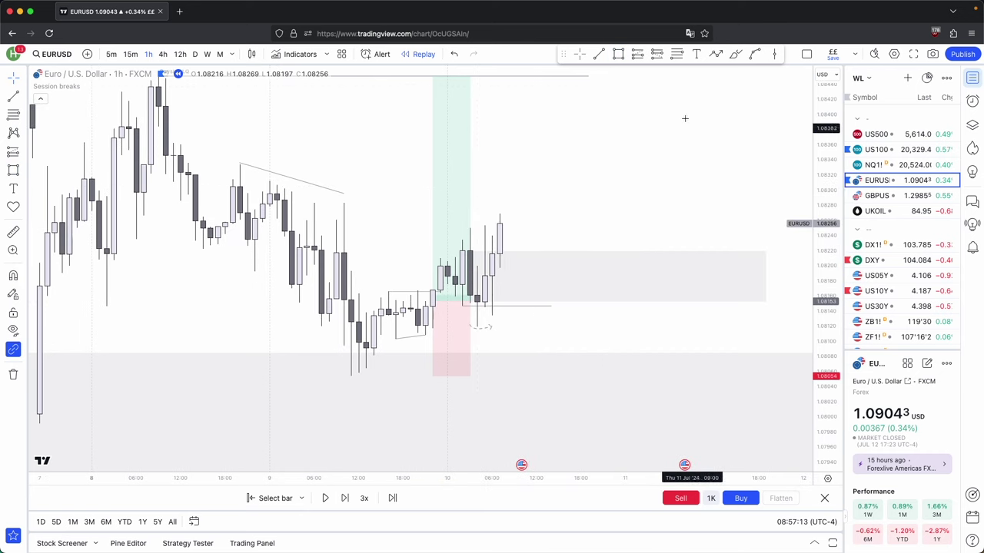
click(344, 498)
Place a second long position at the zone's upper edge with entry 1.08219, stop 1.08118 and target 1.08453 at the Buyside LQ line
click(657, 54)
click(492, 252)
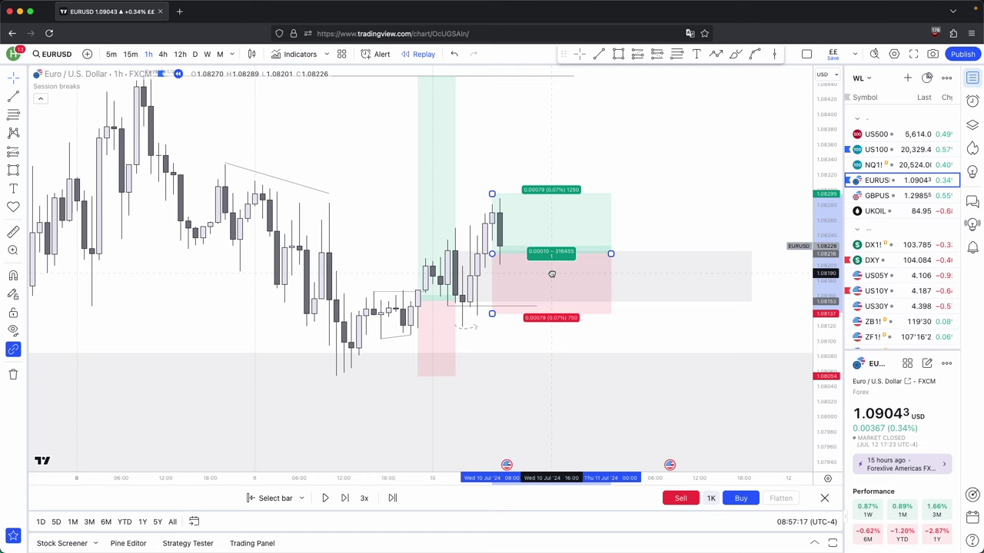
drag(492, 309, 492, 328)
click(473, 307)
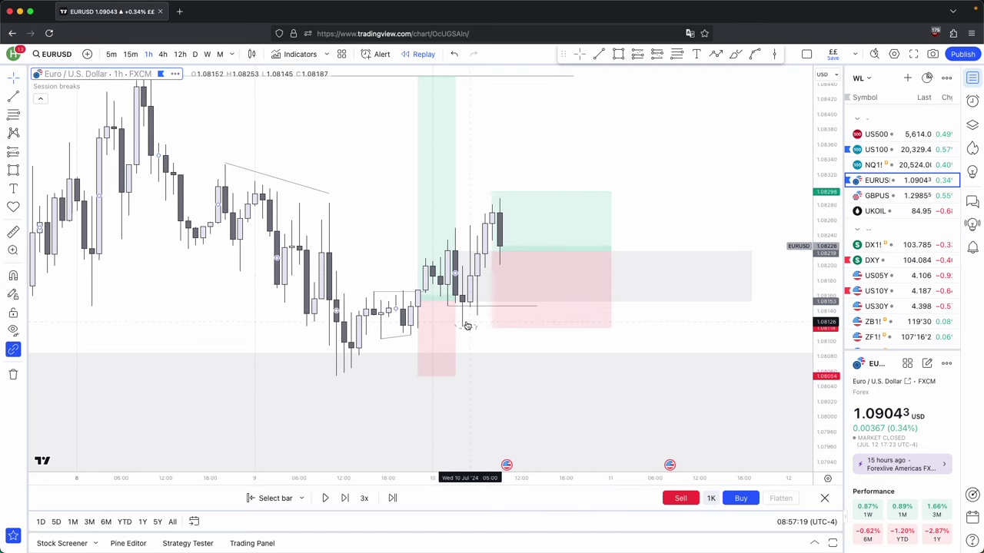
click(470, 317)
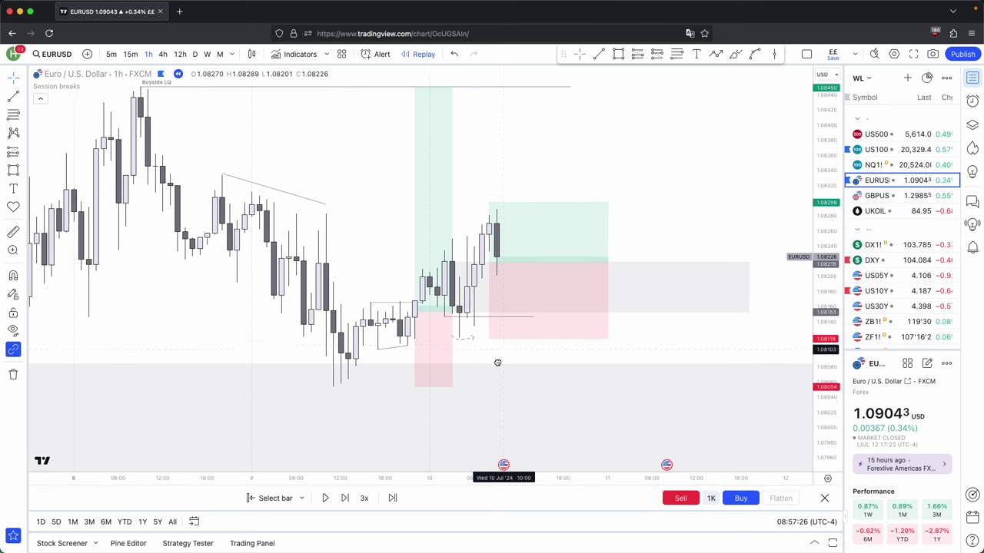
drag(487, 226, 477, 109)
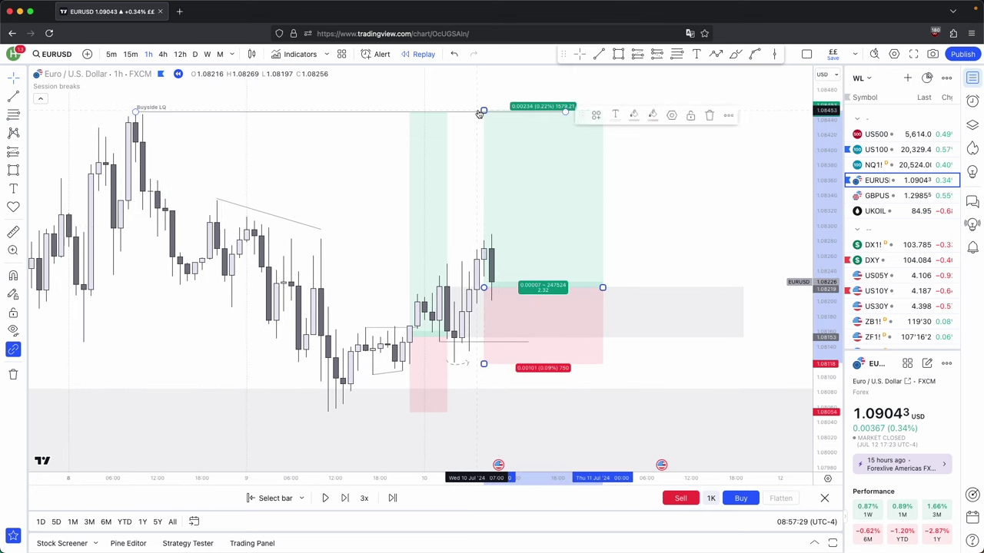
Advance the replay bar by bar to about 11 July 07:00, past the second long position's target
scroll(723, 411, down, 3)
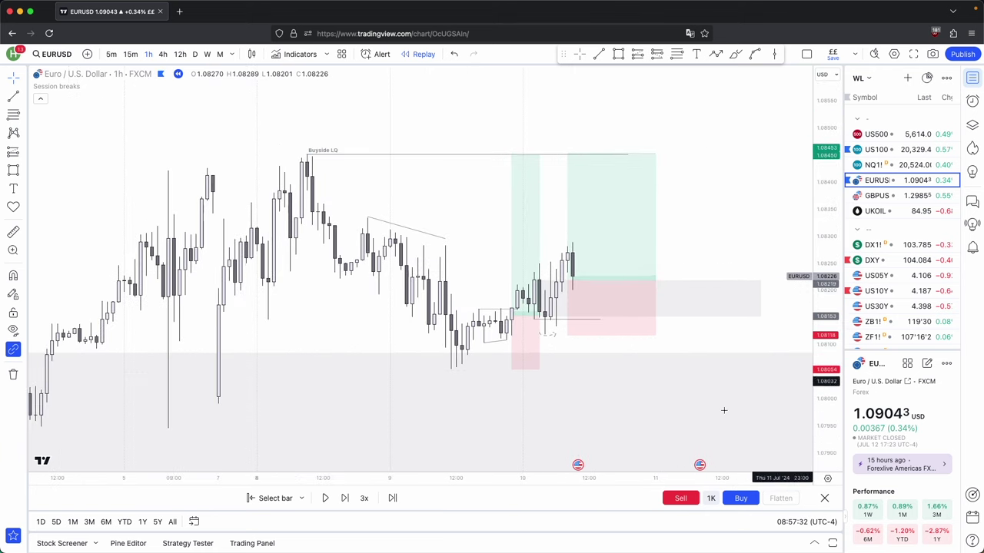
click(345, 498)
click(345, 498)
click(345, 498)
click(345, 498)
click(345, 498)
click(345, 498)
click(345, 498)
click(345, 498)
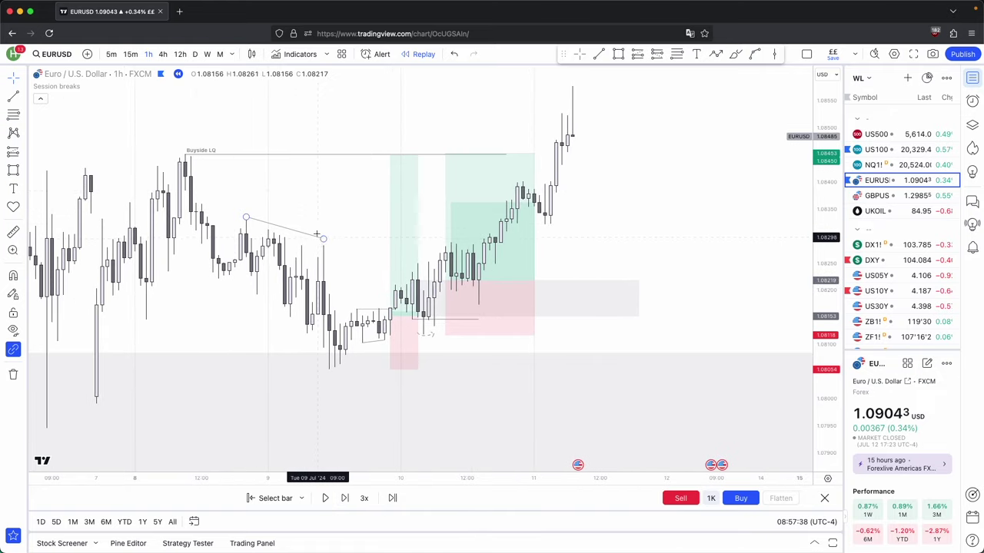
key(shift+Right)
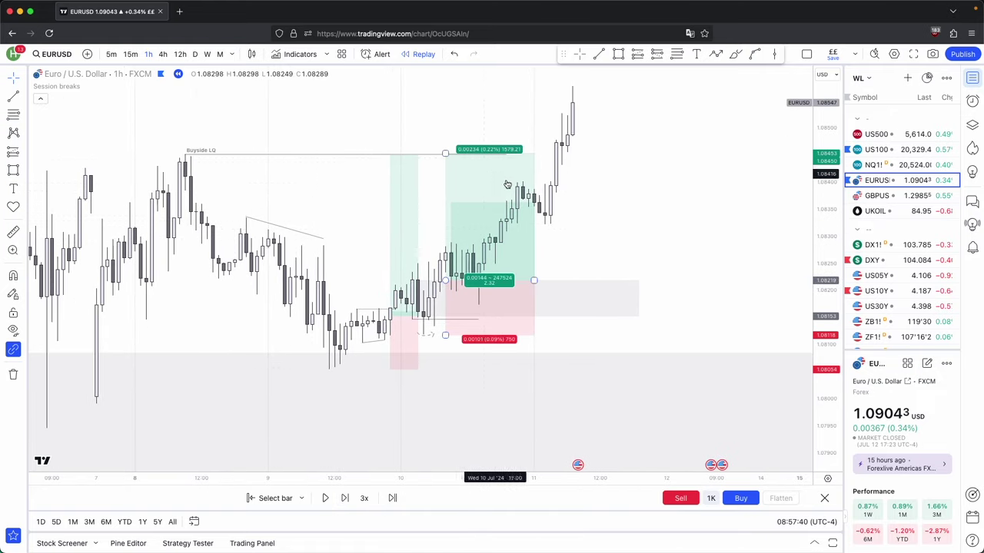
drag(604, 179, 626, 206)
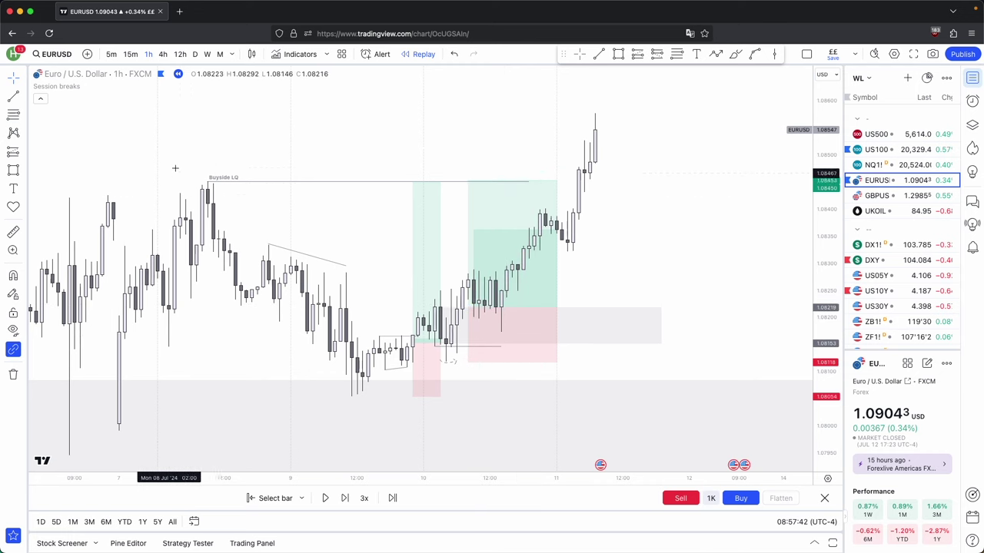
Switch the chart to the 12-hour timeframe and show the trade area together with the large zone below it
click(180, 54)
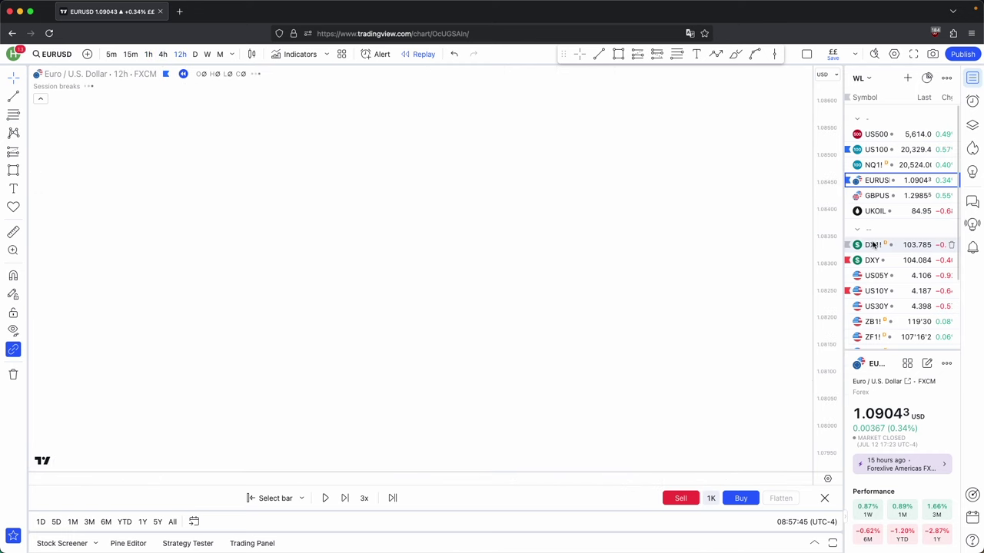
scroll(619, 228, up, 1)
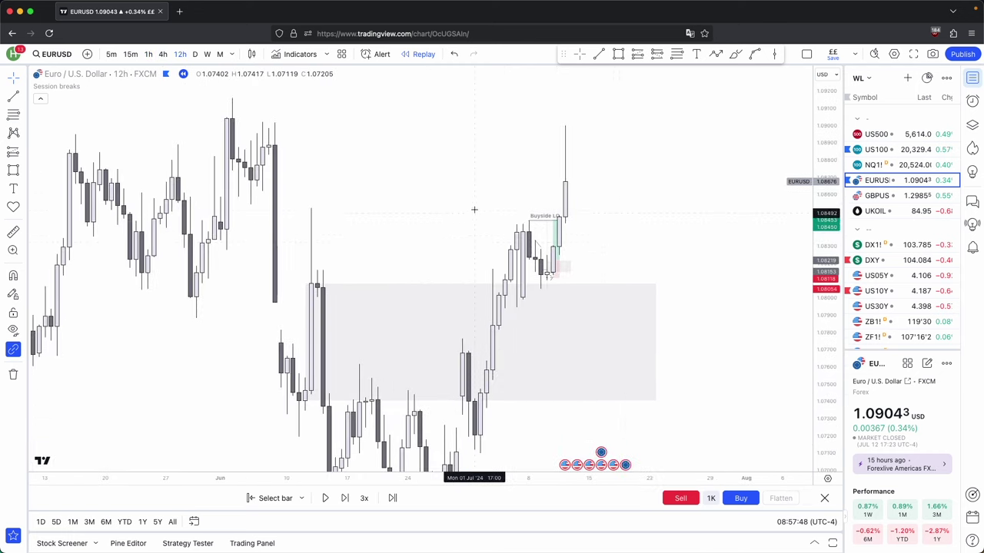